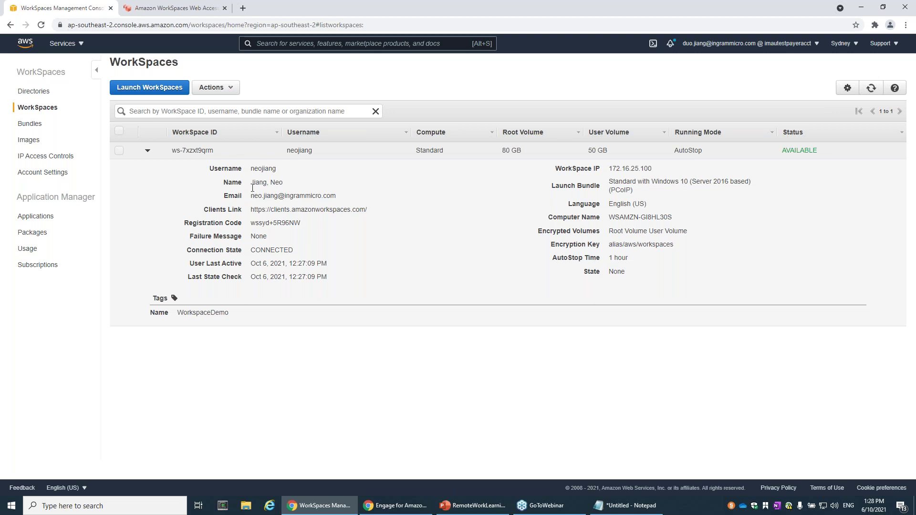
Paste the workspace's Clients Link URL into a new tab to load the WorkSpaces client downloads.
{"action": "left_click_drag", "start_coordinate": [250, 213], "coordinate": [375, 211]}
{"action": "left_click_drag", "start_coordinate": [251, 223], "coordinate": [288, 221]}
{"action": "left_click", "coordinate": [288, 222]}
{"action": "triple_click", "coordinate": [310, 210]}
{"action": "left_click_drag", "start_coordinate": [251, 211], "coordinate": [367, 211]}
{"action": "key", "text": "ctrl+c"}
{"action": "left_click", "coordinate": [139, 6]}
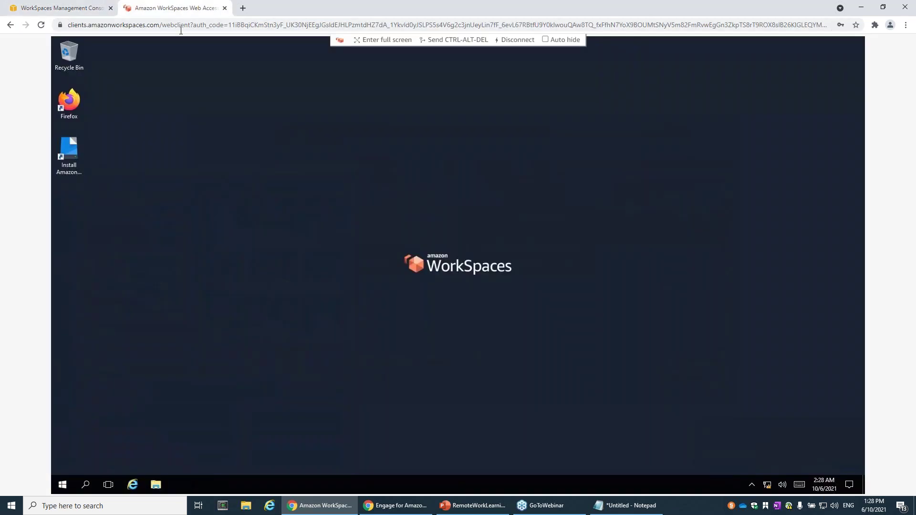
{"action": "left_click", "coordinate": [180, 25]}
{"action": "left_click", "coordinate": [243, 7]}
{"action": "key", "text": "ctrl+v"}
{"action": "key", "text": "Return"}
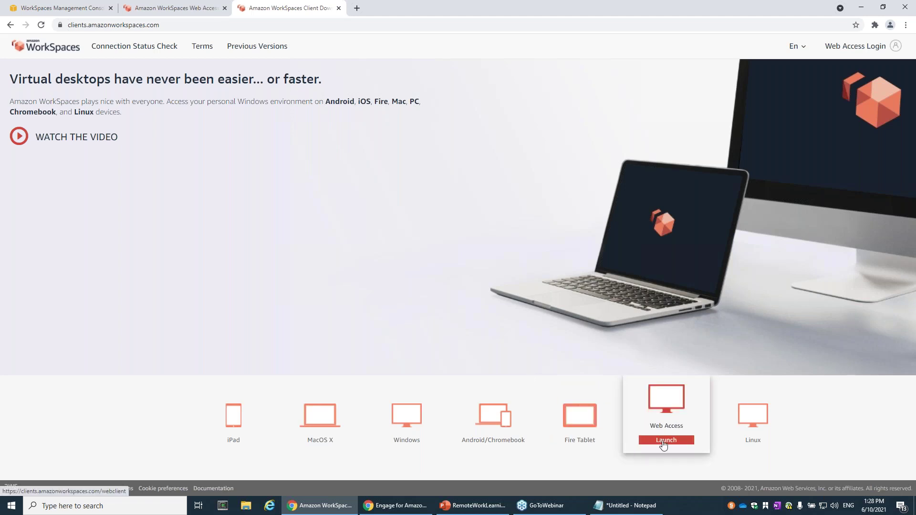
Load the Web Access launch link in a new incognito window.
{"action": "left_click", "coordinate": [905, 25]}
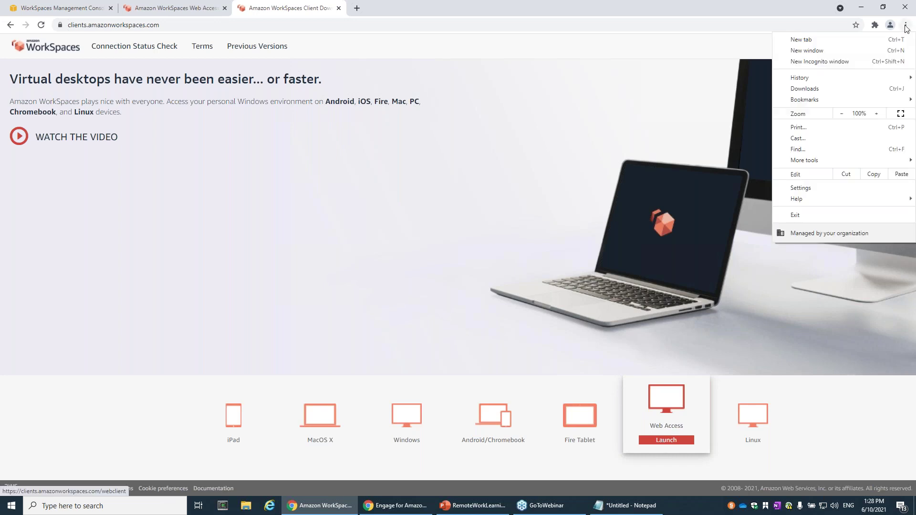
{"action": "key", "text": "Escape"}
{"action": "key", "text": "ctrl+shift+n"}
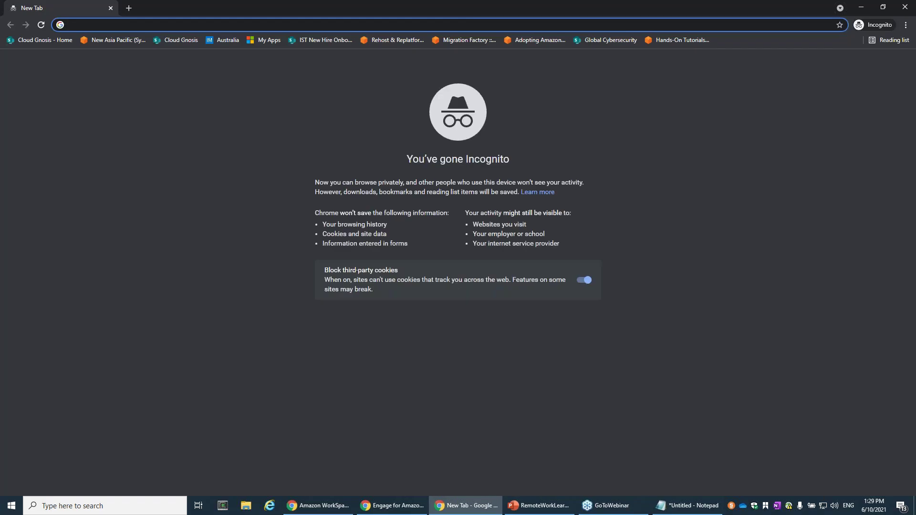
{"action": "key", "text": "alt+Tab"}
{"action": "right_click", "coordinate": [661, 442]}
{"action": "left_click", "coordinate": [685, 413]}
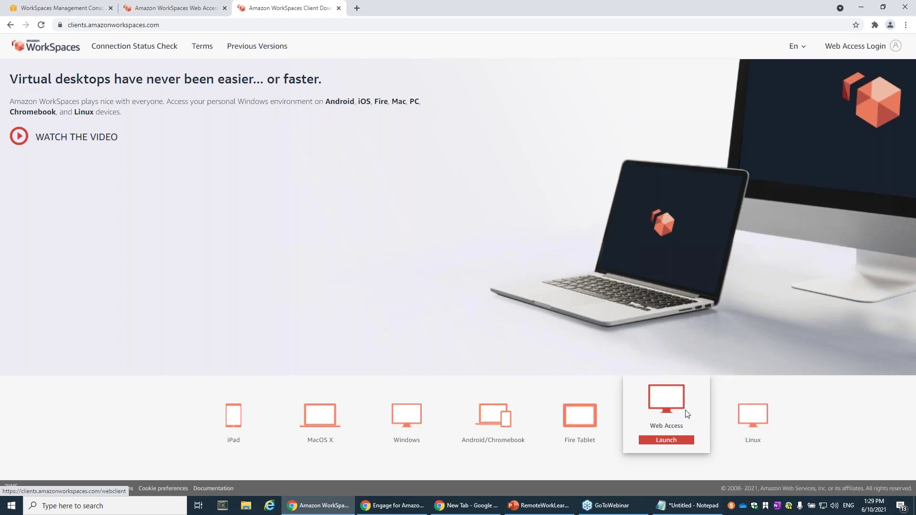
{"action": "key", "text": "alt+Tab"}
{"action": "type", "text": "https://clients.amazonworkspaces.com/webclient"}
{"action": "key", "text": "Return"}
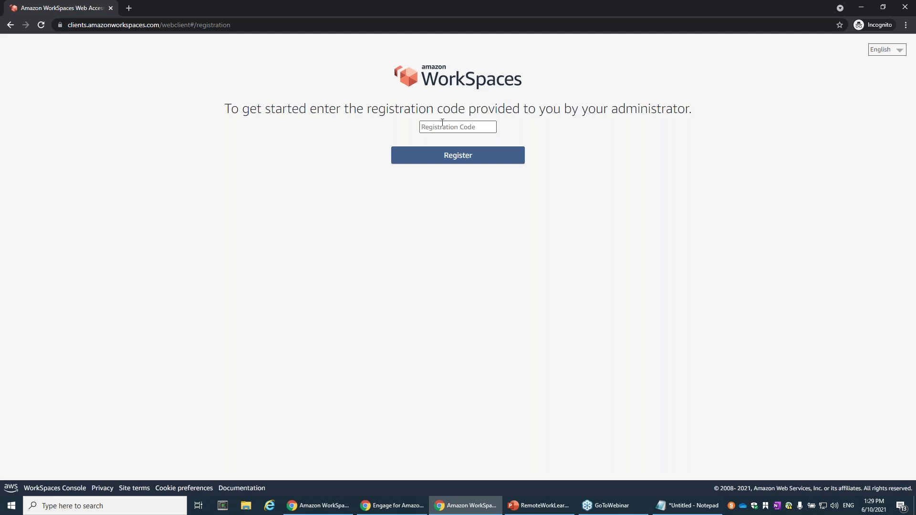
Paste the console's registration code into the web client and register it.
{"action": "left_click", "coordinate": [300, 496]}
{"action": "key", "text": "ctrl+1"}
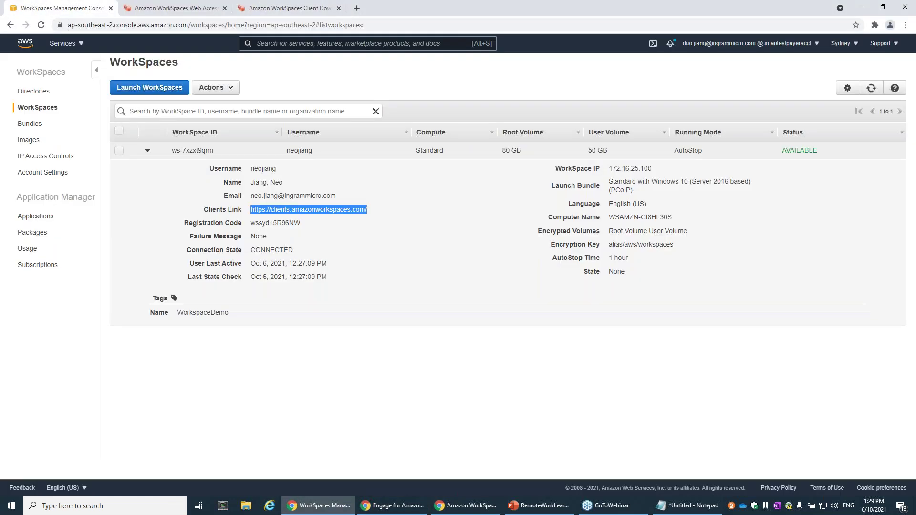
{"action": "left_click_drag", "start_coordinate": [307, 228], "coordinate": [253, 227]}
{"action": "key", "text": "ctrl+c"}
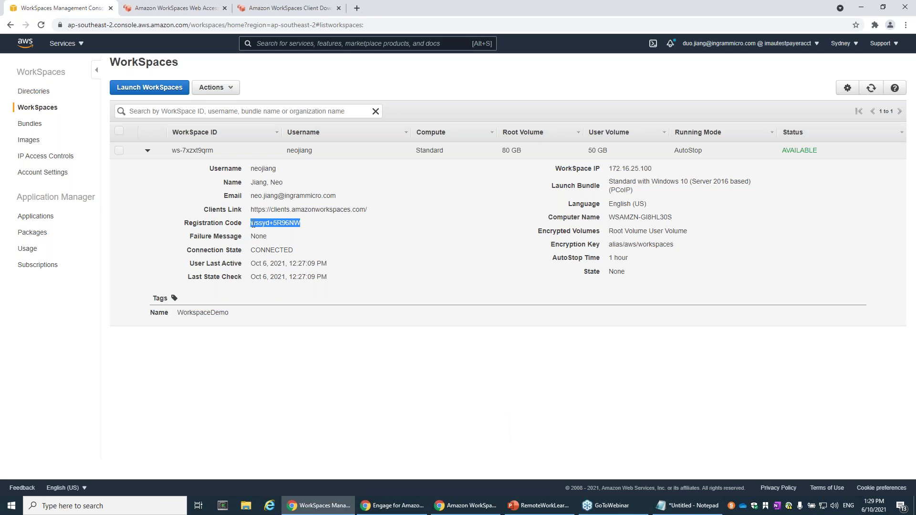
{"action": "left_click", "coordinate": [462, 506]}
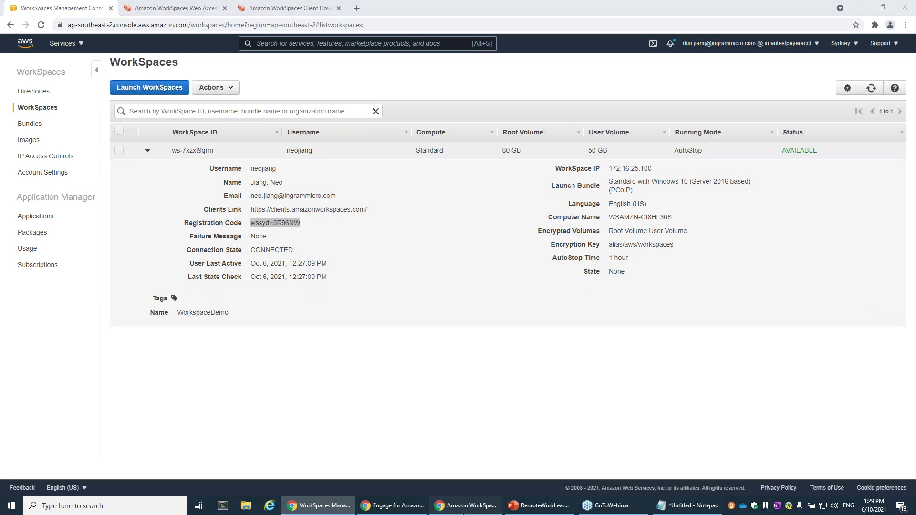
{"action": "left_click", "coordinate": [458, 127]}
{"action": "key", "text": "ctrl+v"}
{"action": "left_click", "coordinate": [446, 157]}
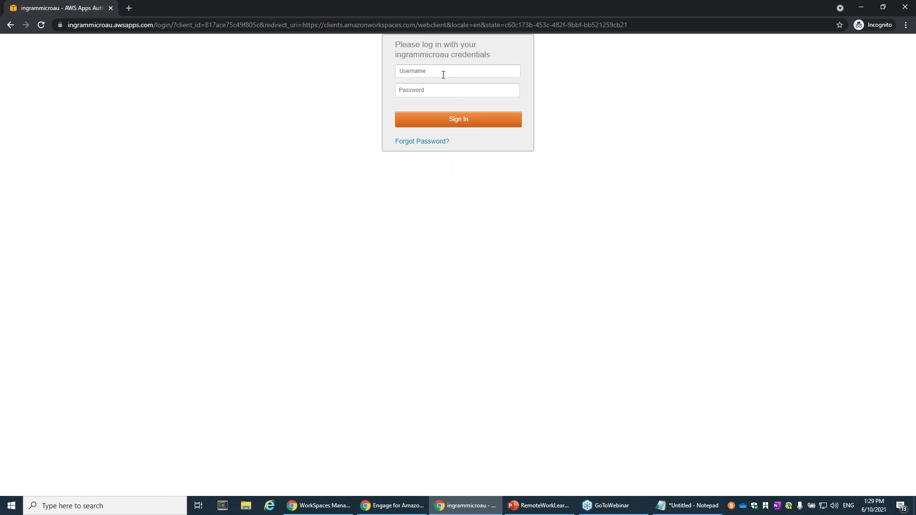
Close the old Web Access tab and sign in with the workspace username and password.
{"action": "left_click", "coordinate": [318, 506]}
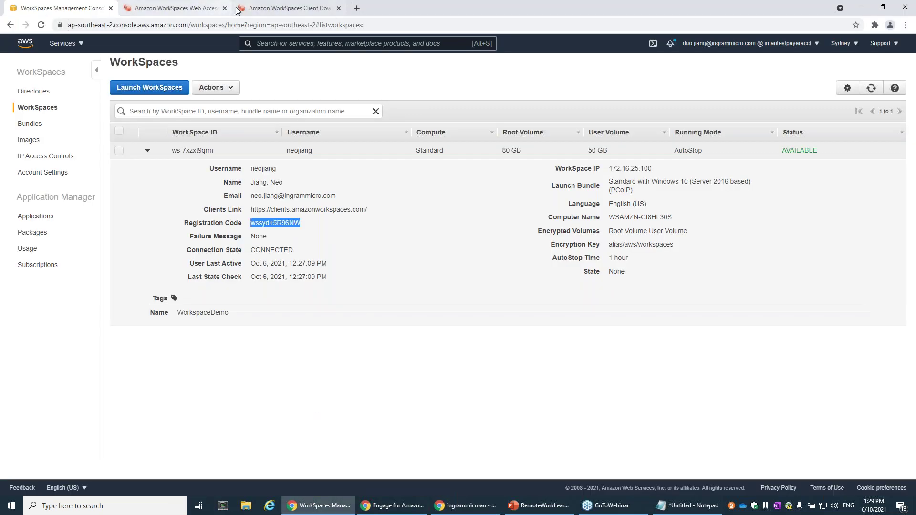
{"action": "left_click", "coordinate": [225, 8]}
{"action": "key", "text": "alt+Tab"}
{"action": "left_click", "coordinate": [428, 71]}
{"action": "type", "text": "neojiang"}
{"action": "key", "text": "Tab"}
{"action": "type", "text": "****"}
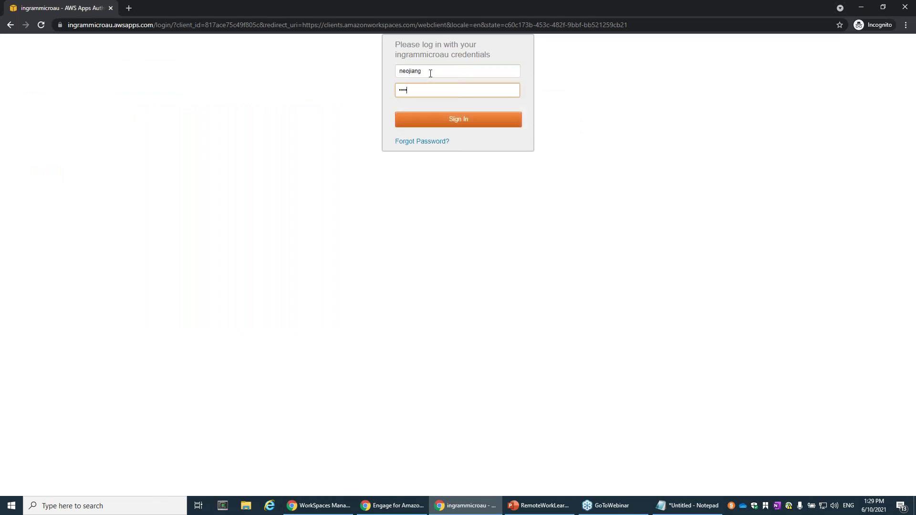
{"action": "type", "text": "*******"}
{"action": "key", "text": "Return"}
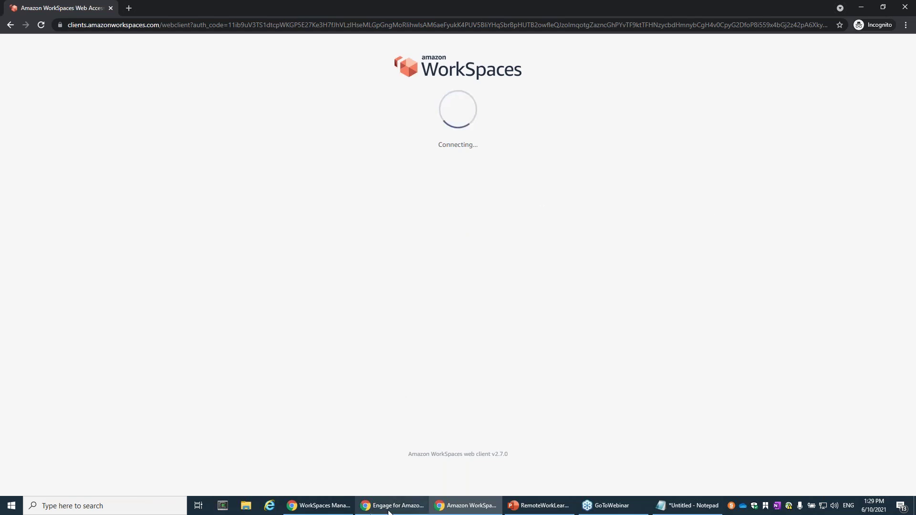
Minimize the console and incognito browser windows to reveal the desktop.
{"action": "left_click", "coordinate": [322, 507]}
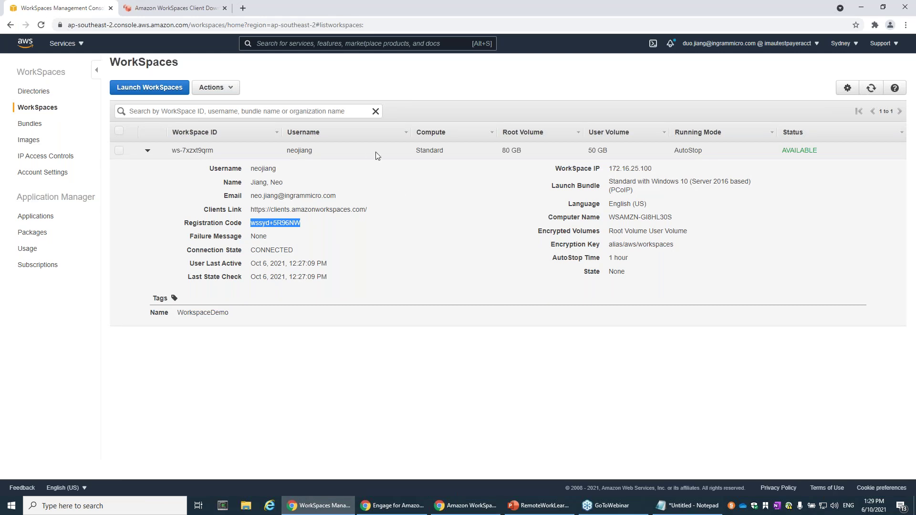
{"action": "left_click", "coordinate": [382, 216]}
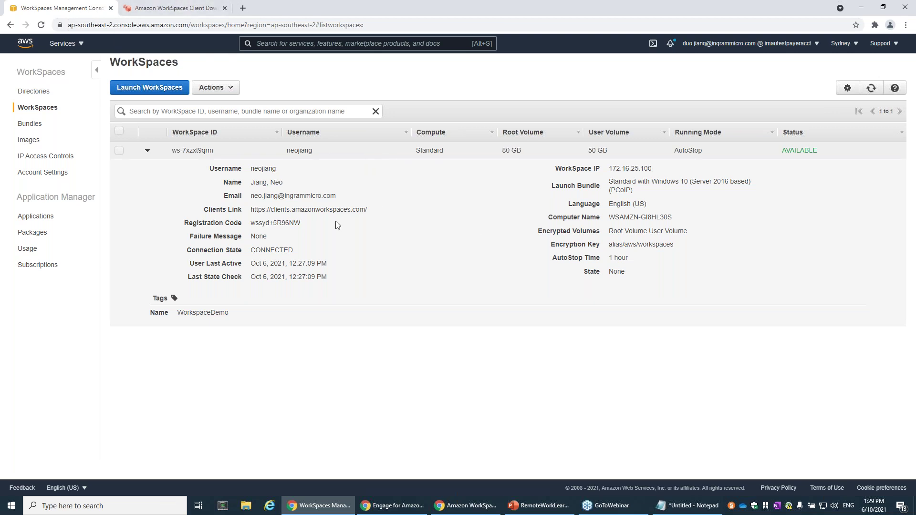
{"action": "left_click", "coordinate": [860, 6]}
{"action": "left_click", "coordinate": [862, 6]}
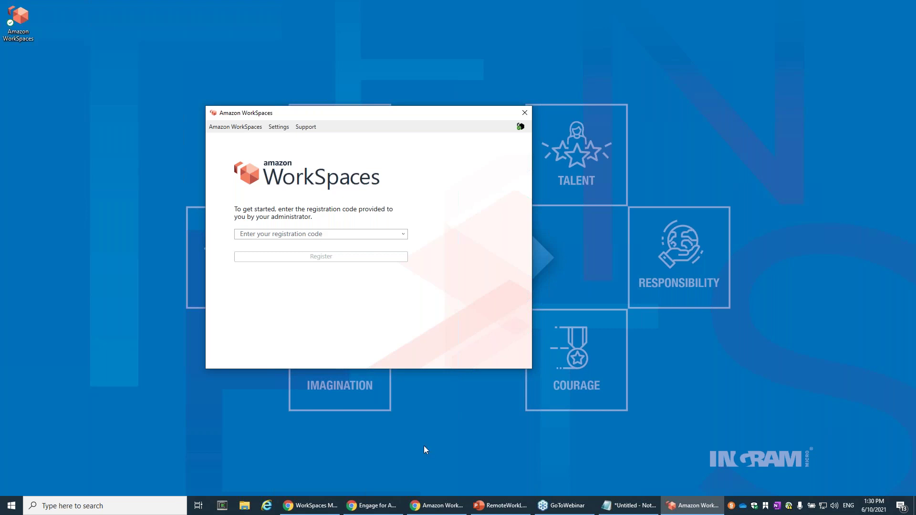
Register the console's registration code in the WorkSpaces desktop client.
{"action": "left_click", "coordinate": [313, 506]}
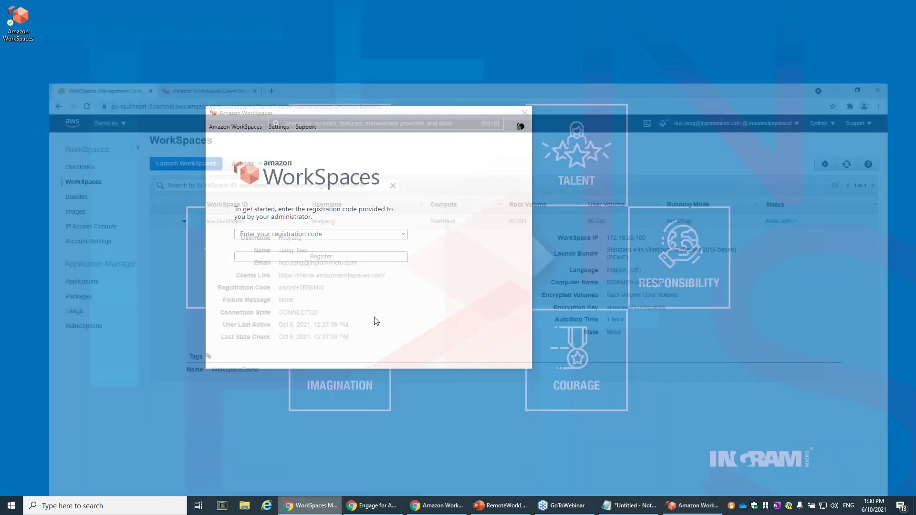
{"action": "left_click_drag", "start_coordinate": [306, 223], "coordinate": [250, 223]}
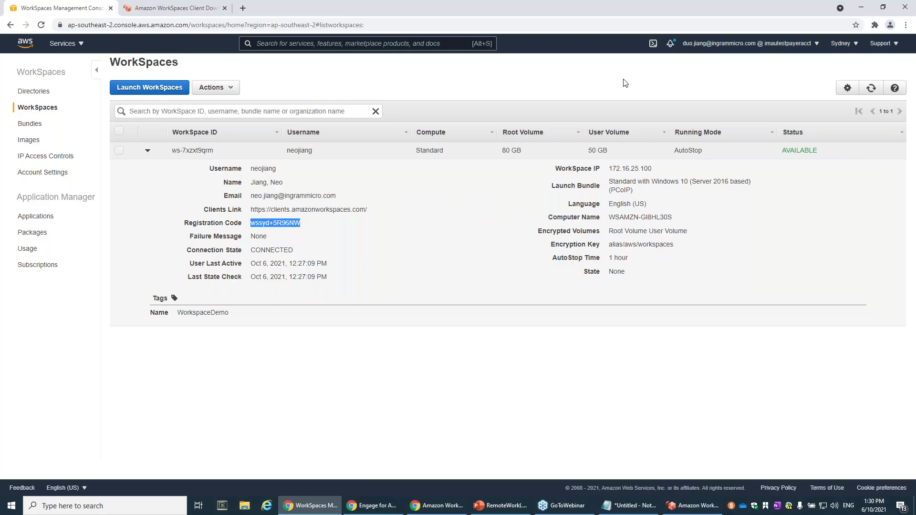
{"action": "left_click", "coordinate": [861, 7]}
{"action": "left_click", "coordinate": [358, 235]}
{"action": "key", "text": "ctrl+v"}
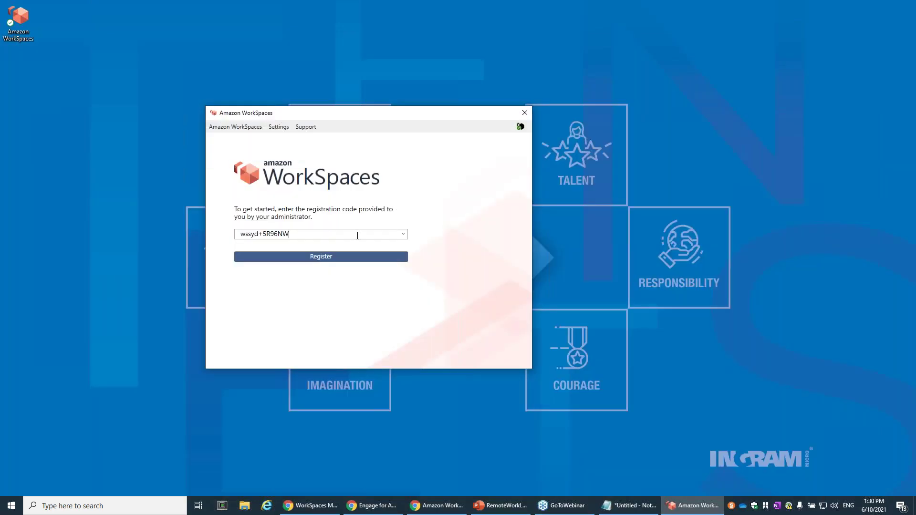
{"action": "left_click", "coordinate": [358, 259]}
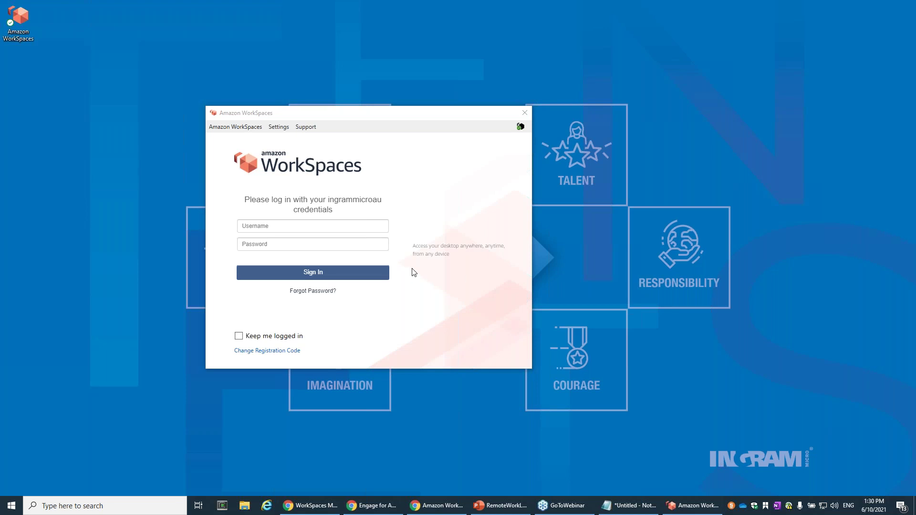
Sign in with the workspace credentials, re-entering the password after the first attempt fails.
{"action": "left_click", "coordinate": [325, 227]}
{"action": "type", "text": "neojiang"}
{"action": "key", "text": "Tab"}
{"action": "type", "text": "•"}
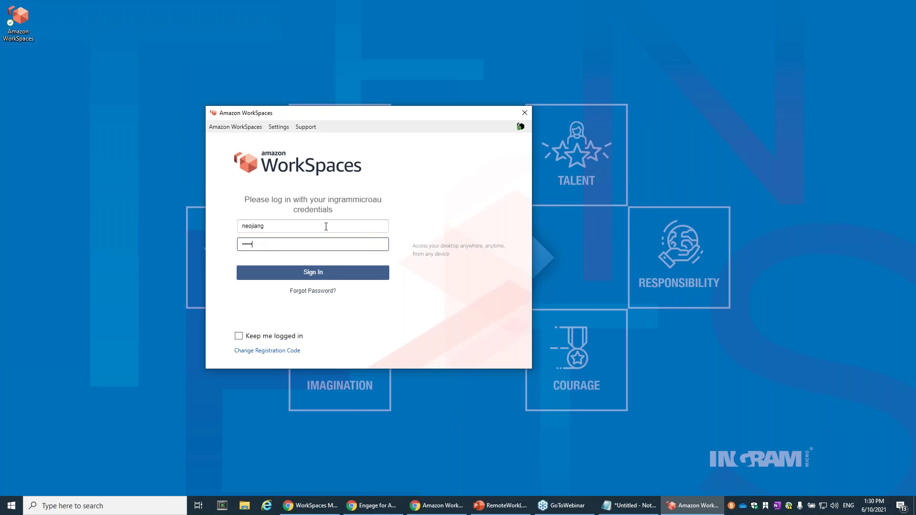
{"action": "key", "text": "Return"}
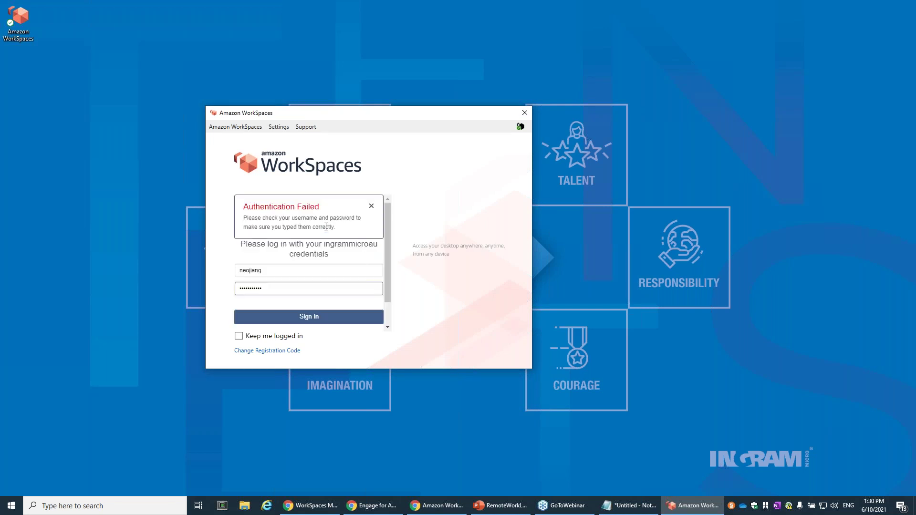
{"action": "key", "text": "ctrl+a"}
{"action": "type", "text": "•••••••••••"}
{"action": "key", "text": "Return"}
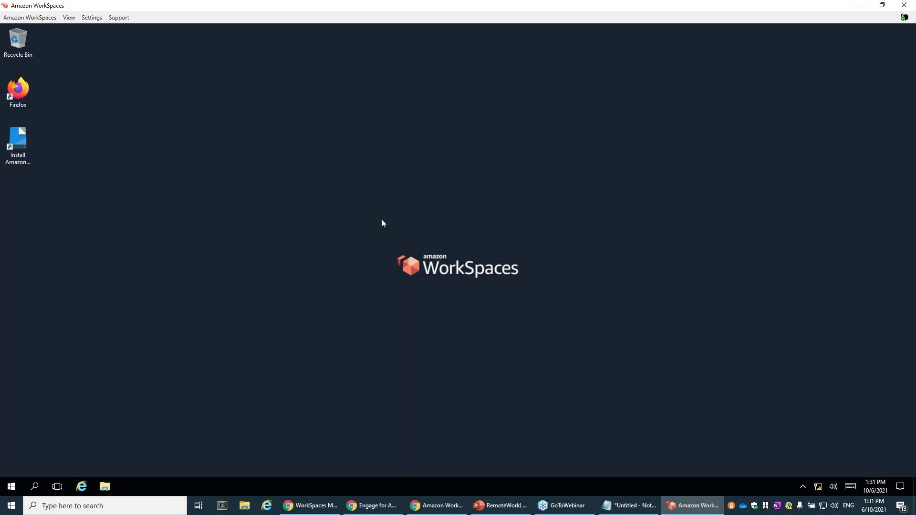
Browse the remote Start menu, then close the WorkSpaces client window to end the session.
{"action": "left_click", "coordinate": [15, 489]}
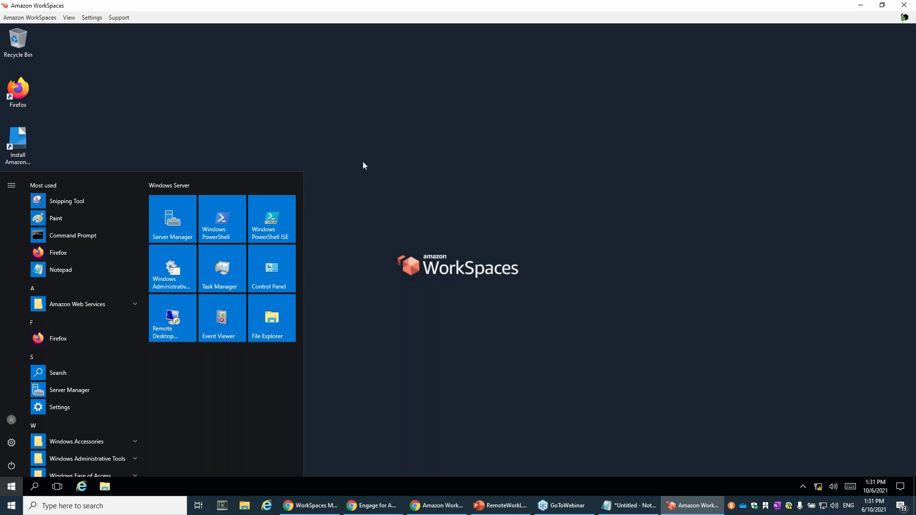
{"action": "left_click", "coordinate": [435, 116]}
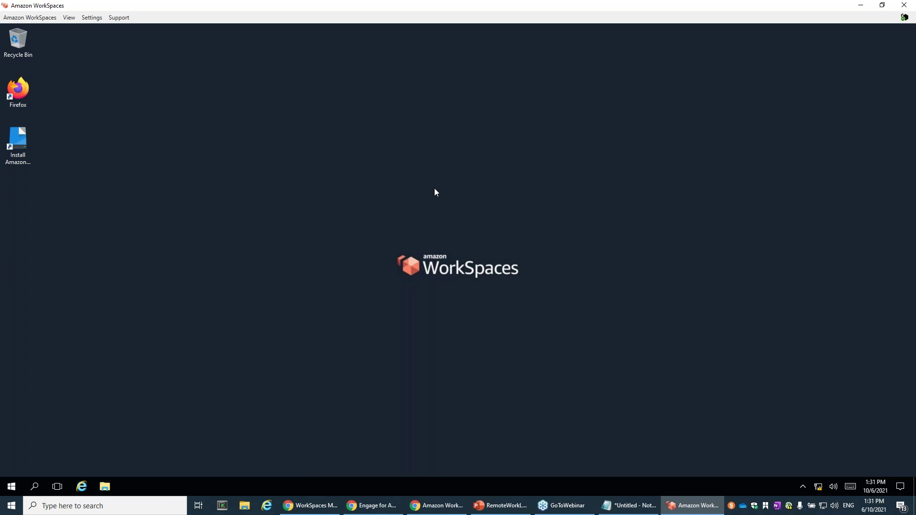
{"action": "left_click", "coordinate": [908, 5]}
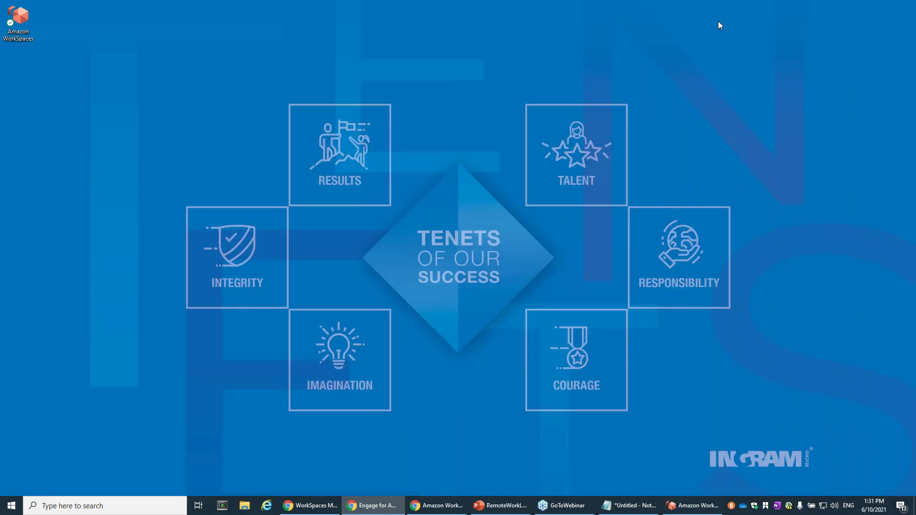
Return to the WorkSpaces console and check the workspace's AutoStop Time detail.
{"action": "left_click", "coordinate": [443, 506]}
{"action": "left_click", "coordinate": [310, 506]}
{"action": "left_click_drag", "start_coordinate": [552, 258], "coordinate": [629, 256]}
{"action": "left_click", "coordinate": [628, 256]}
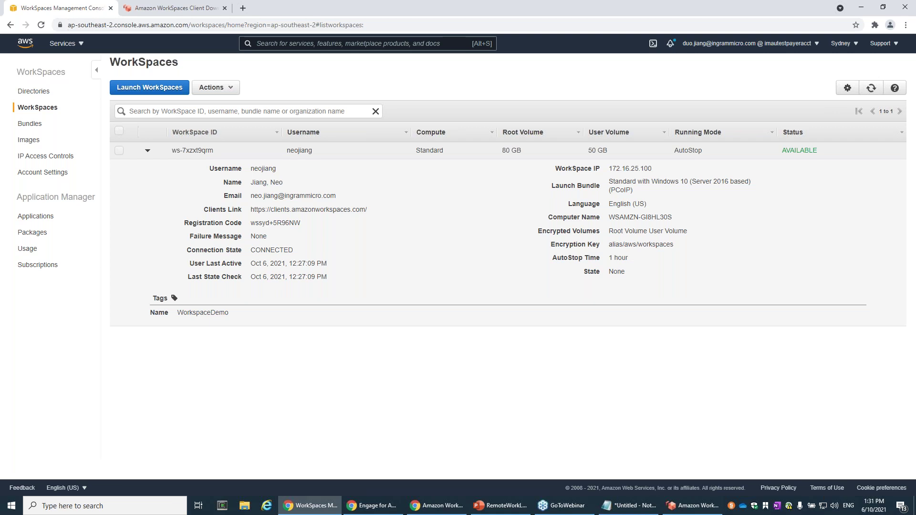
Collapse the workspace details, search 'appstream' and open the AppStream 2.0 console.
{"action": "left_click", "coordinate": [147, 150]}
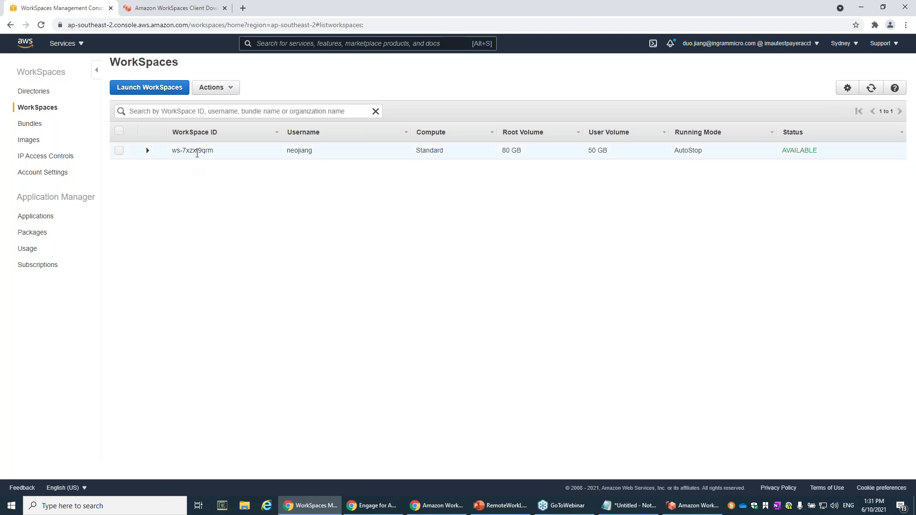
{"action": "left_click", "coordinate": [330, 43]}
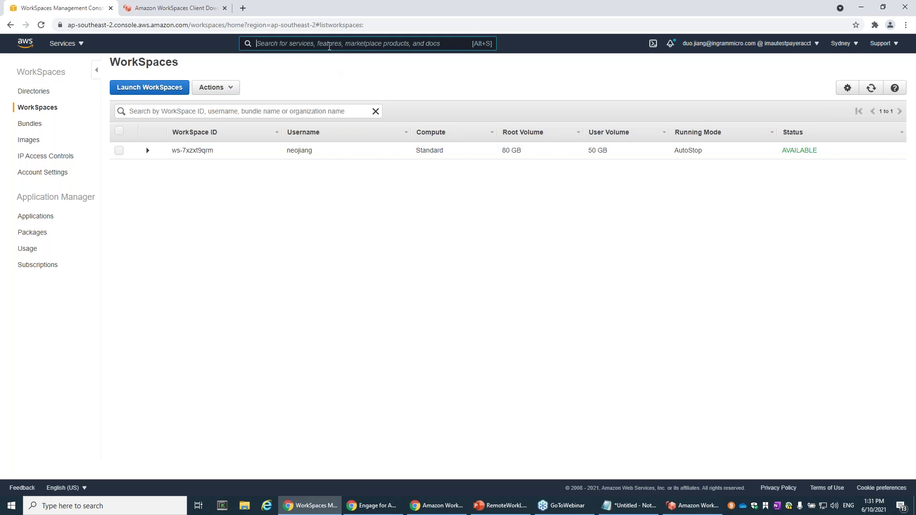
{"action": "type", "text": "appstream"}
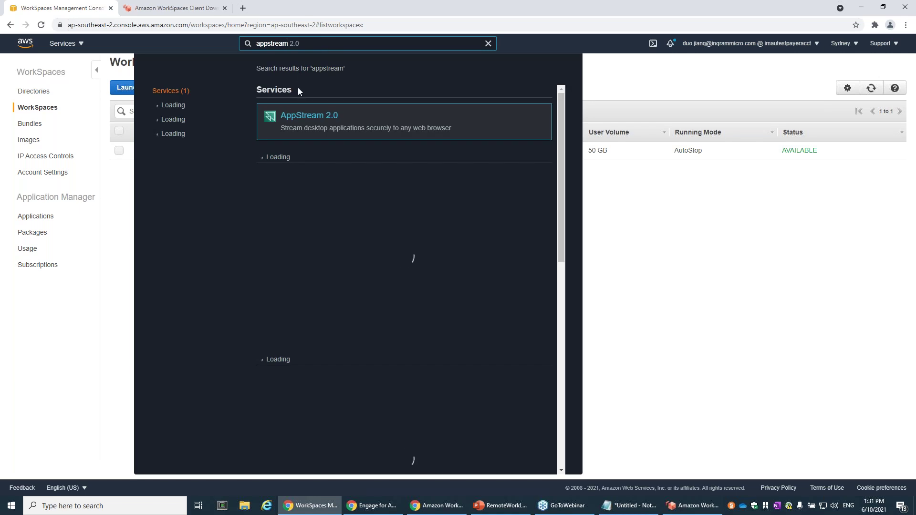
{"action": "left_click", "coordinate": [305, 119]}
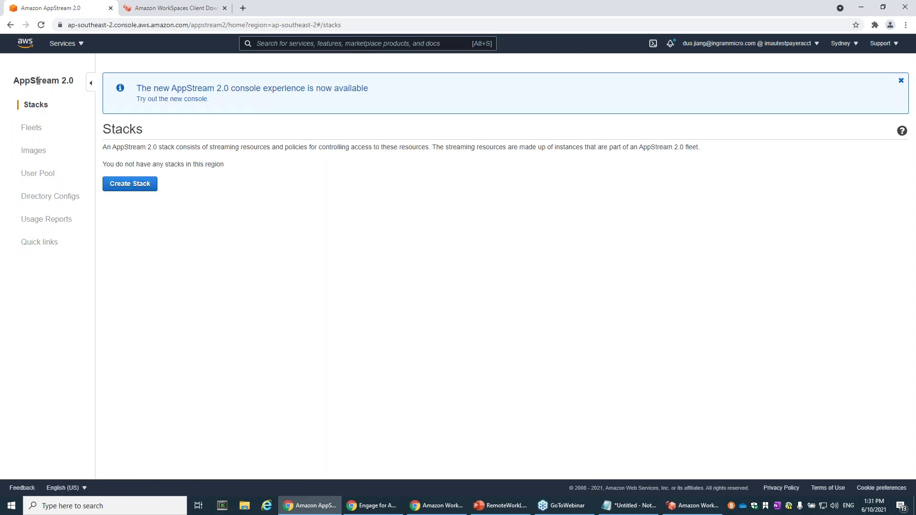
Switch to the new AppStream console, start 'Try streaming now' and agree to the terms.
{"action": "left_click", "coordinate": [31, 128]}
{"action": "left_click", "coordinate": [33, 105]}
{"action": "left_click", "coordinate": [159, 100]}
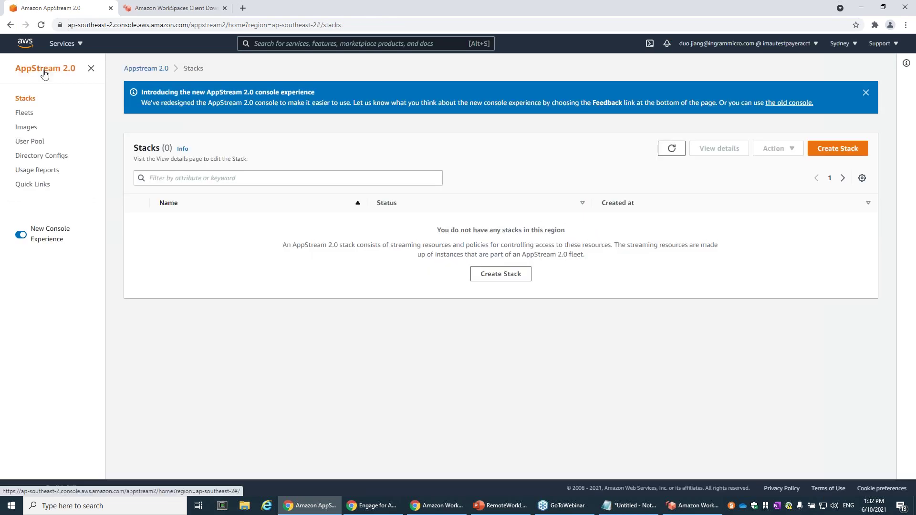
{"action": "left_click", "coordinate": [45, 71]}
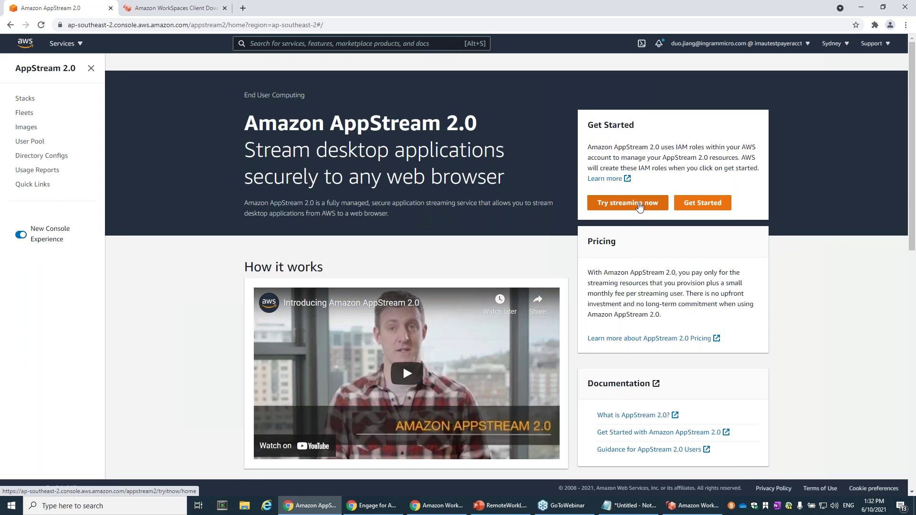
{"action": "left_click", "coordinate": [639, 205]}
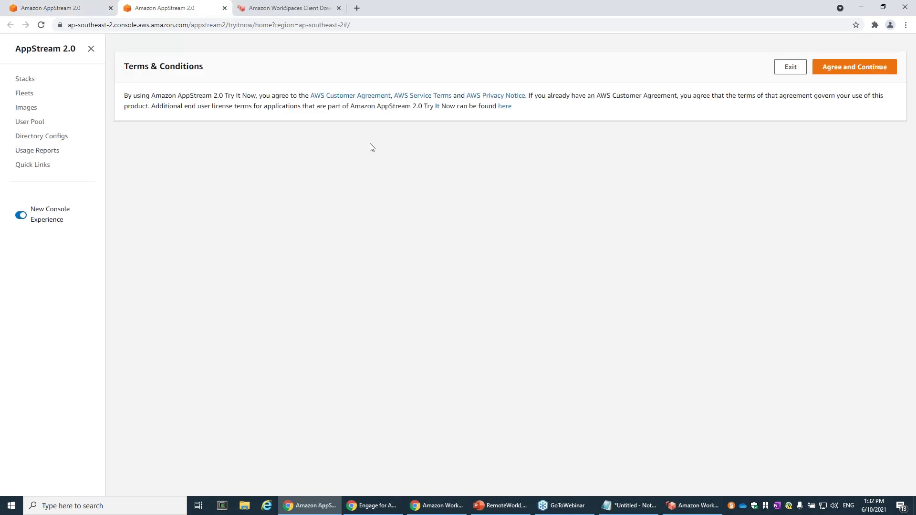
{"action": "left_click", "coordinate": [890, 68]}
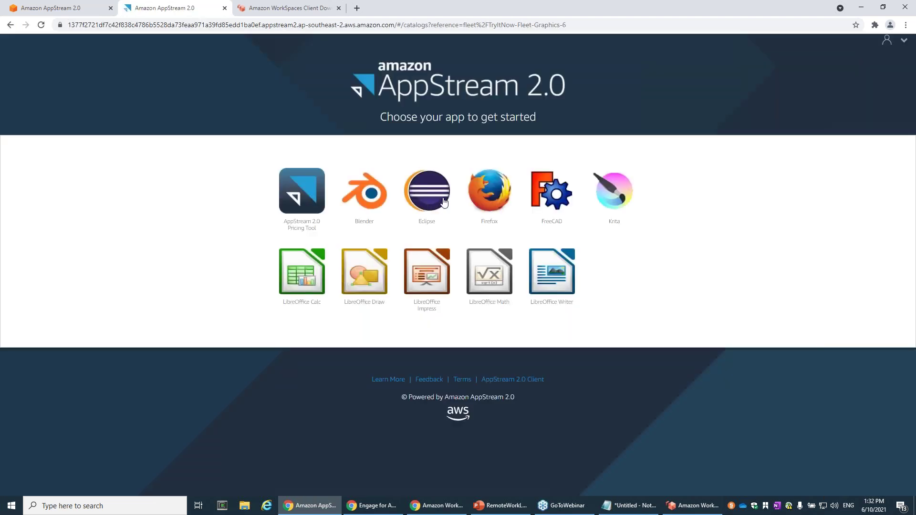
Launch FreeCAD from the app catalog and open the ArchDetail.FCStd example.
{"action": "left_click", "coordinate": [559, 195]}
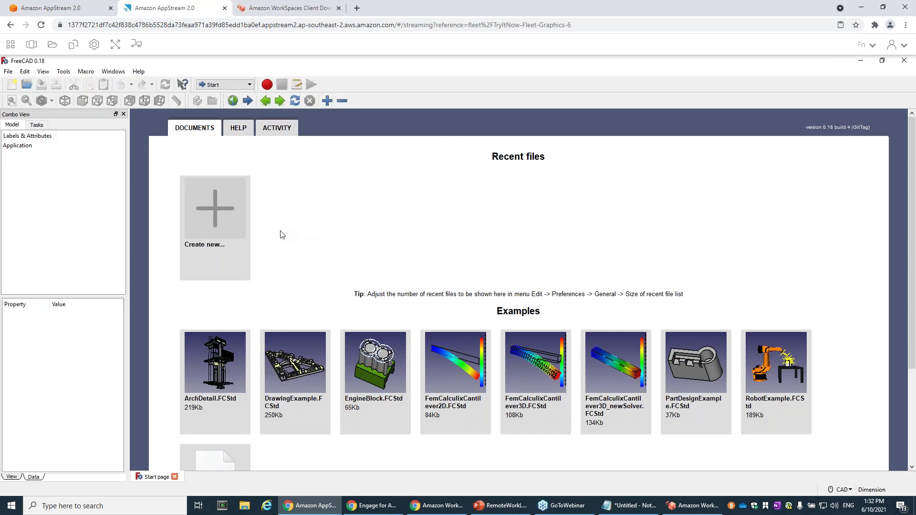
{"action": "left_click", "coordinate": [209, 350]}
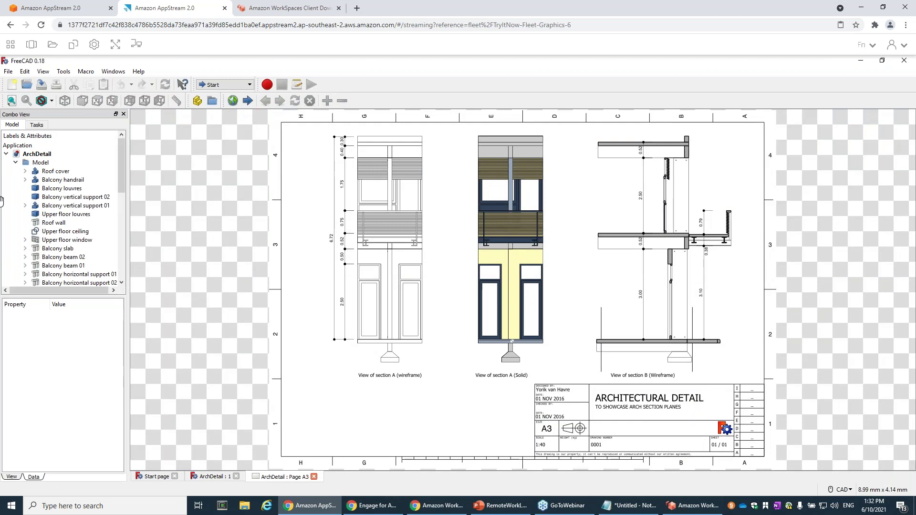
Select Roof cover and Balcony handrail, then open Balcony louvres for transform editing.
{"action": "left_click", "coordinate": [56, 171]}
{"action": "left_click", "coordinate": [65, 181]}
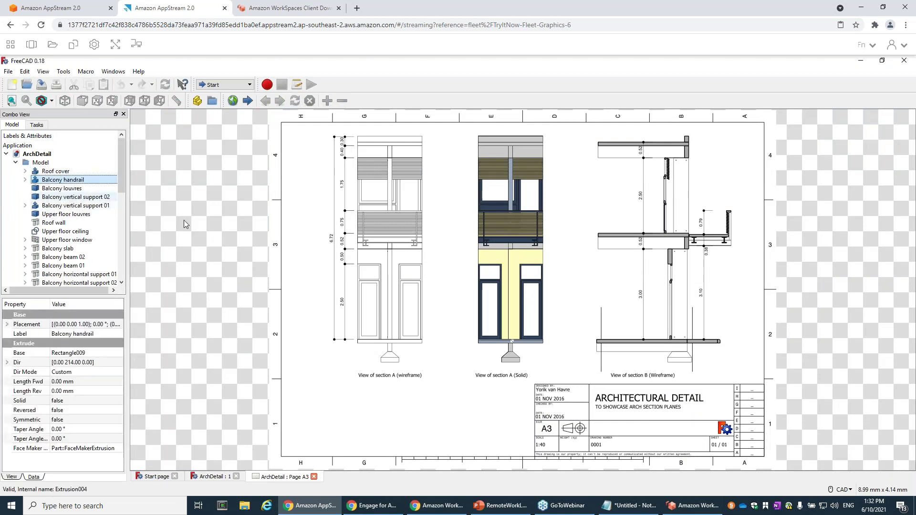
{"action": "double_click", "coordinate": [46, 188]}
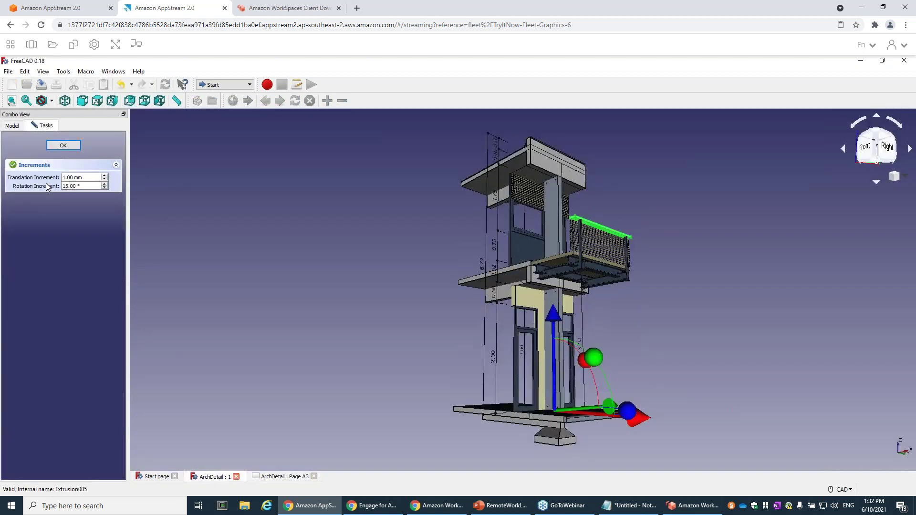
Rotate the ArchDetail model with the navigation cube to view it from right, above, left and rear.
{"action": "left_click", "coordinate": [843, 149]}
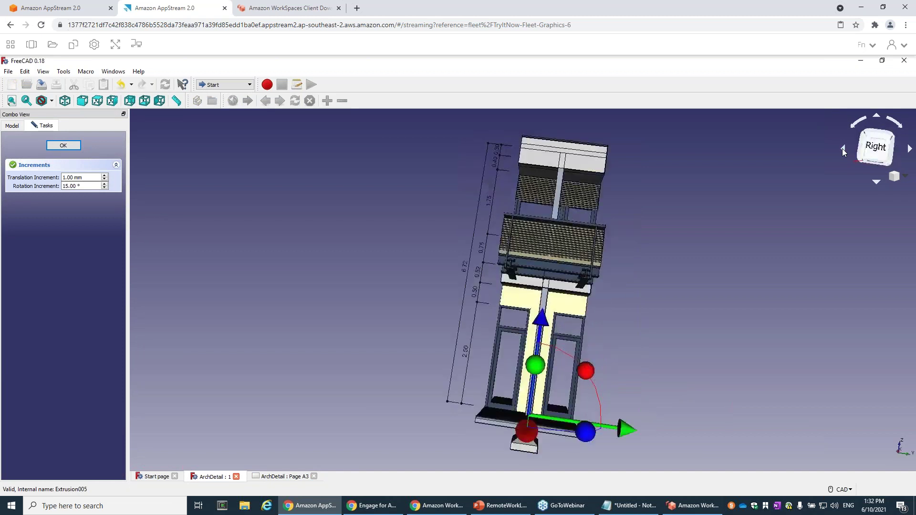
{"action": "left_click", "coordinate": [876, 130]}
{"action": "left_click", "coordinate": [878, 115]}
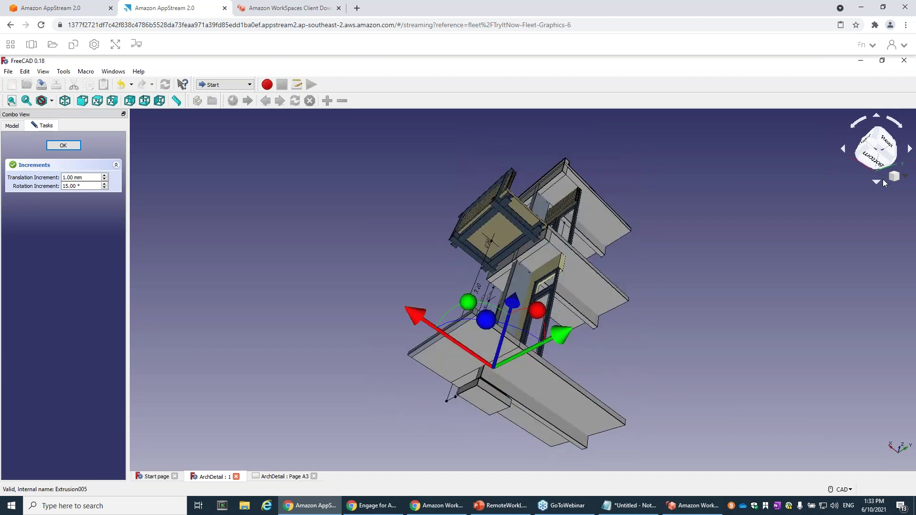
{"action": "left_click", "coordinate": [877, 182]}
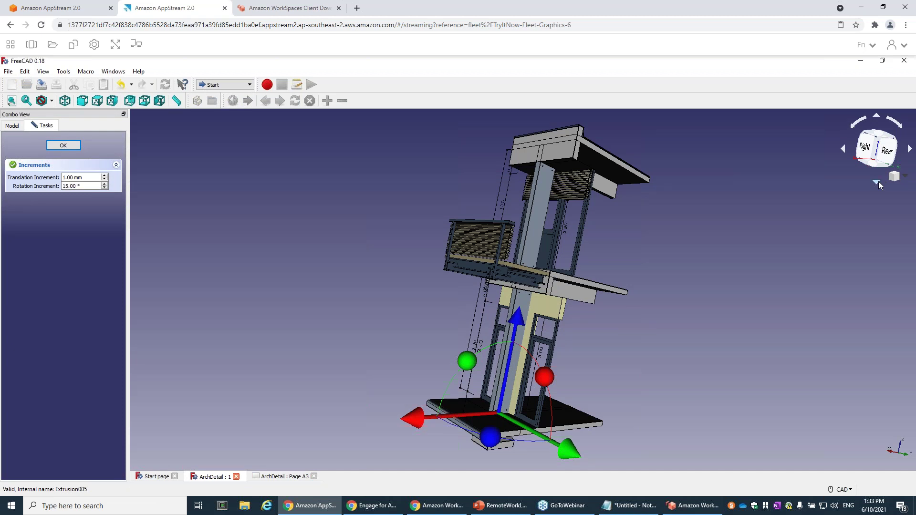
{"action": "left_click", "coordinate": [878, 182]}
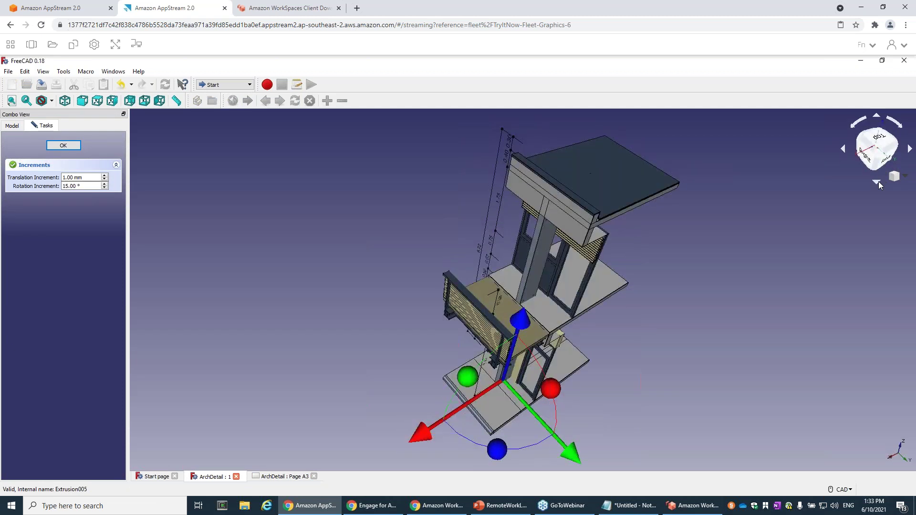
{"action": "left_click", "coordinate": [846, 149]}
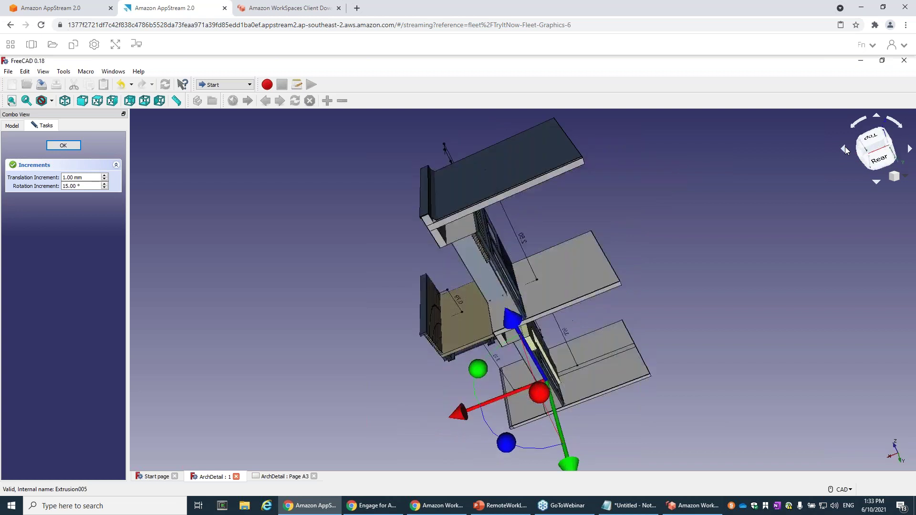
{"action": "left_click", "coordinate": [846, 149]}
{"action": "left_click", "coordinate": [846, 149]}
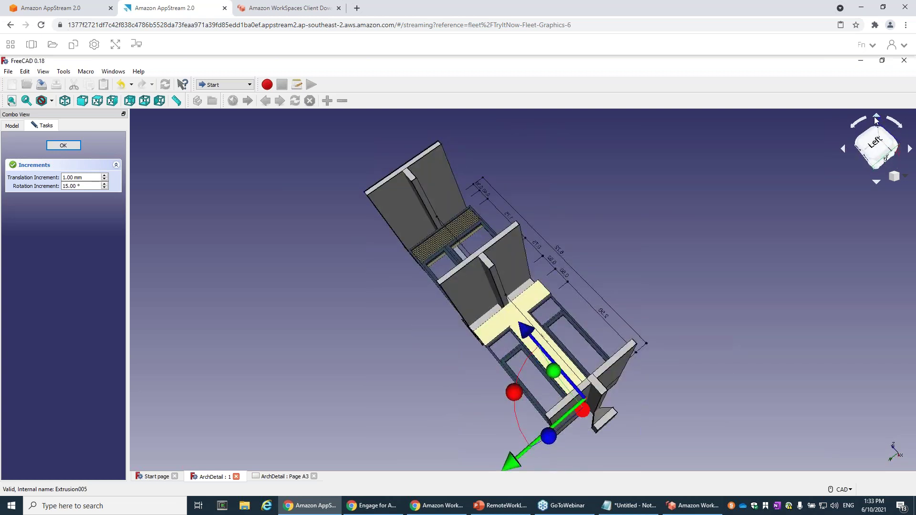
{"action": "left_click", "coordinate": [877, 119]}
{"action": "left_click", "coordinate": [877, 118]}
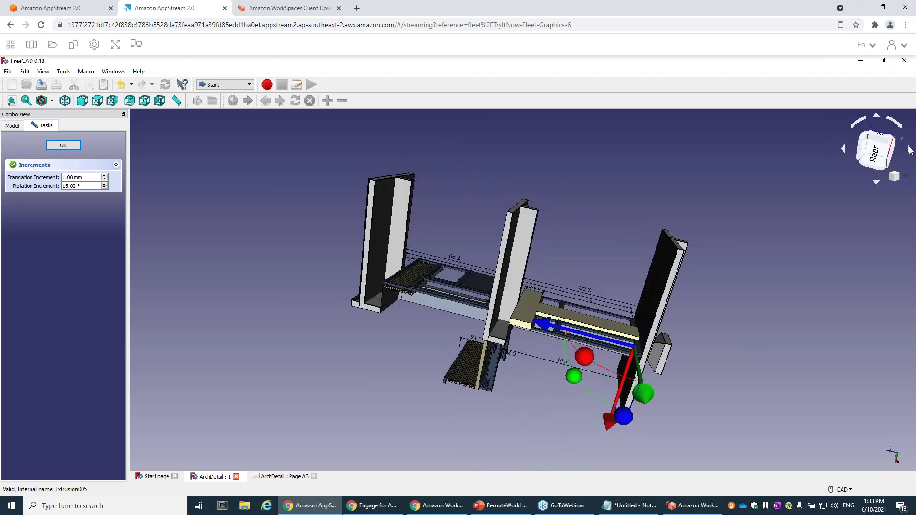
{"action": "left_click", "coordinate": [876, 118]}
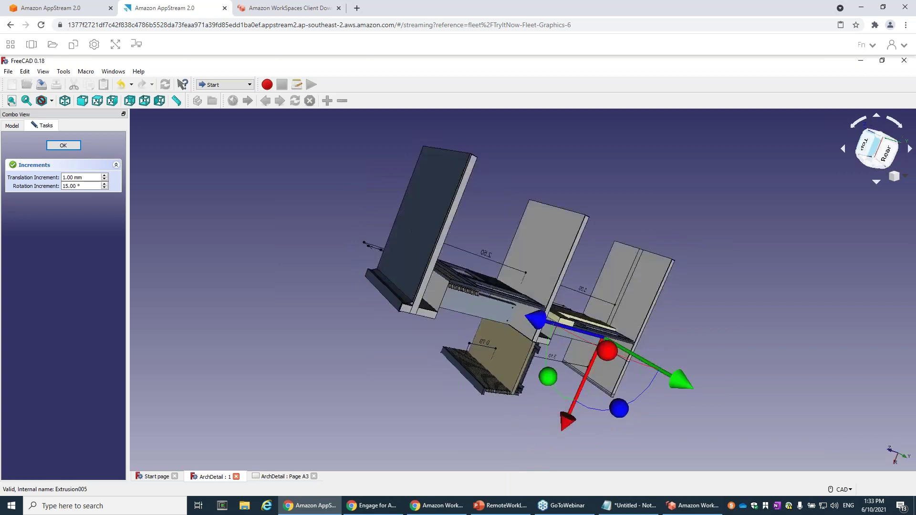
Close the FreeCAD and client download tabs, then search 'amazon conn' to open Amazon Connect.
{"action": "left_click", "coordinate": [35, 7]}
{"action": "left_click", "coordinate": [224, 8]}
{"action": "left_click", "coordinate": [224, 8]}
{"action": "left_click", "coordinate": [318, 43]}
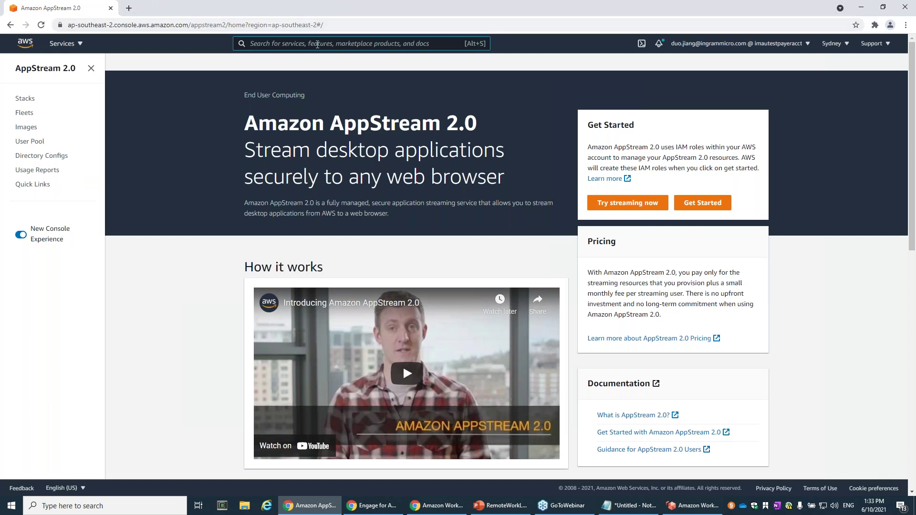
{"action": "type", "text": "amazon"}
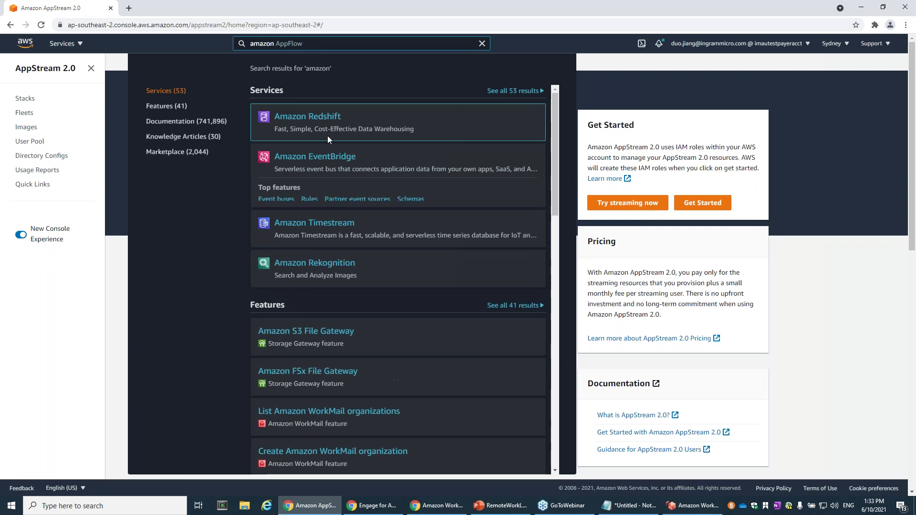
{"action": "type", "text": " conn"}
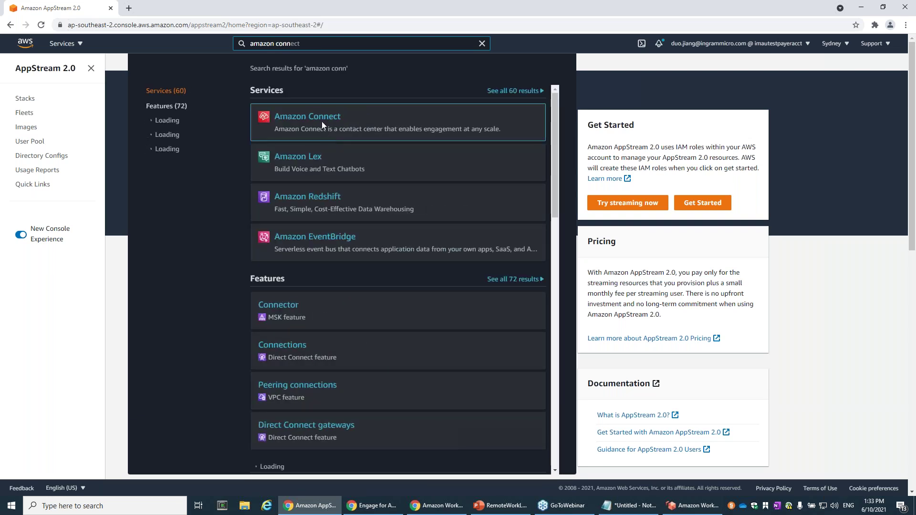
{"action": "key", "text": "Return"}
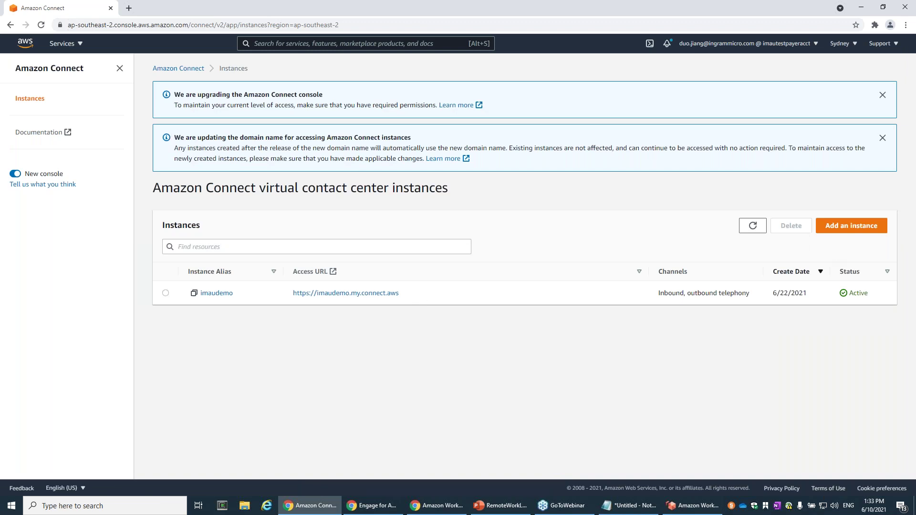
Open the instance dashboard and highlight the queues, prompts and contact-flows guide steps.
{"action": "left_click", "coordinate": [381, 296]}
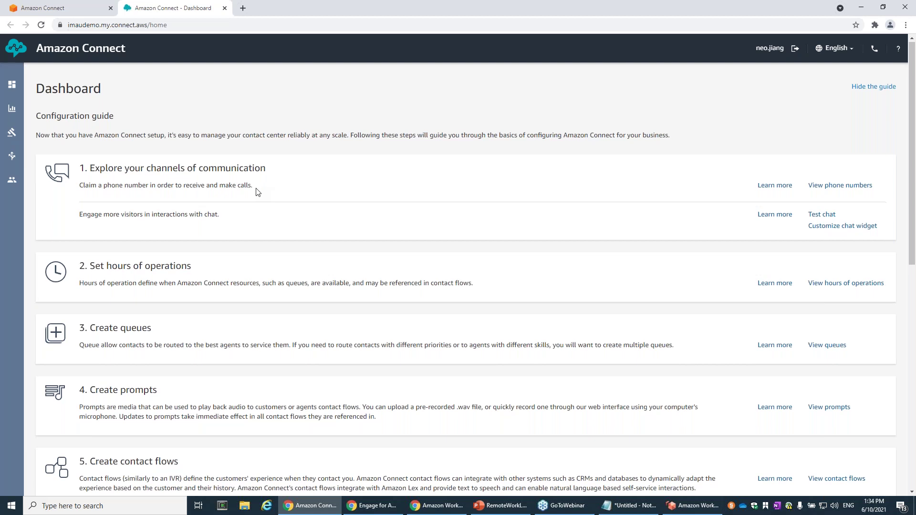
{"action": "scroll", "coordinate": [89, 126], "scroll_direction": "down", "scroll_amount": 3}
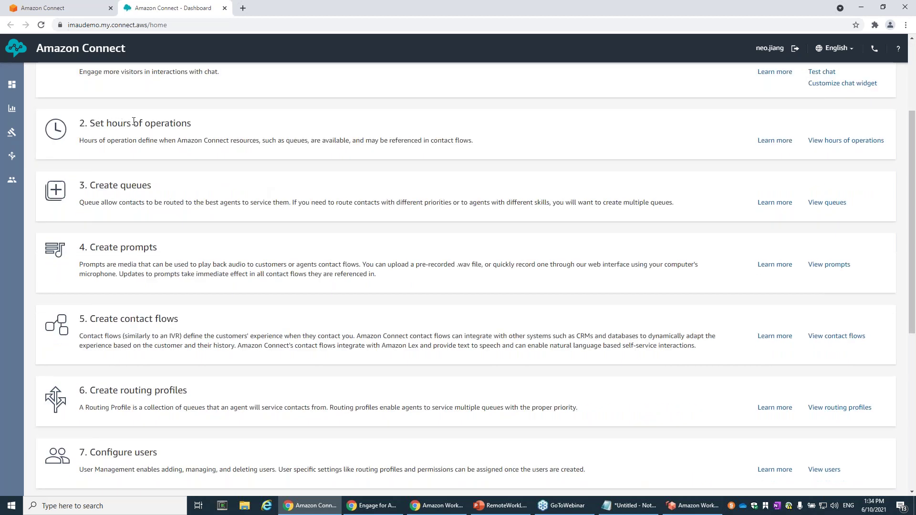
{"action": "left_click_drag", "start_coordinate": [161, 202], "coordinate": [100, 187]}
{"action": "left_click_drag", "start_coordinate": [89, 247], "coordinate": [158, 248]}
{"action": "left_click_drag", "start_coordinate": [181, 318], "coordinate": [91, 319]}
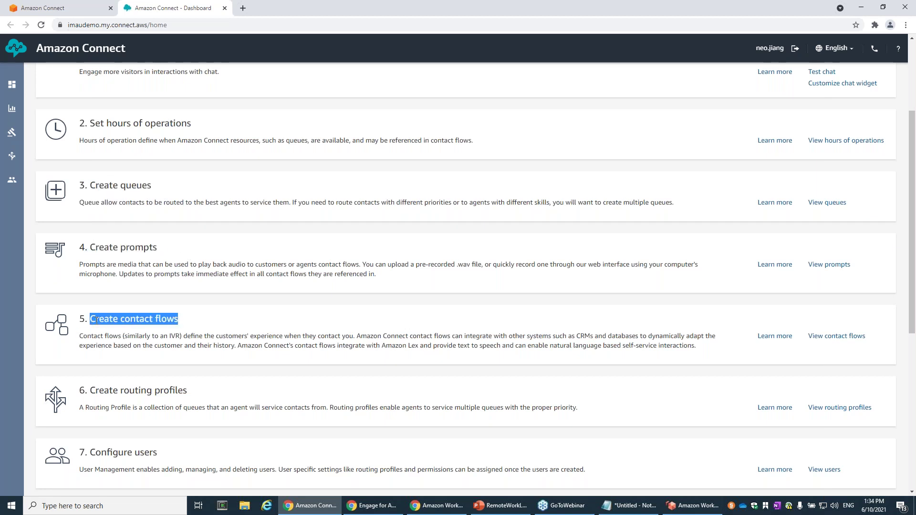
Highlight the Configure users step and the 'Explore your channels of communication' heading.
{"action": "scroll", "coordinate": [97, 327], "scroll_direction": "down", "scroll_amount": 1}
{"action": "scroll", "coordinate": [97, 321], "scroll_direction": "down", "scroll_amount": 2}
{"action": "left_click_drag", "start_coordinate": [146, 296], "coordinate": [219, 303]}
{"action": "left_click", "coordinate": [221, 304]}
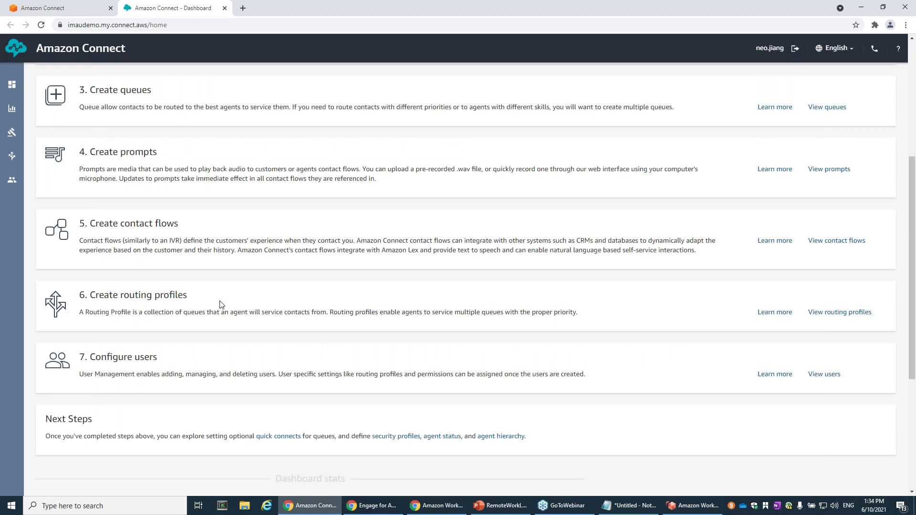
{"action": "left_click_drag", "start_coordinate": [167, 359], "coordinate": [111, 358]}
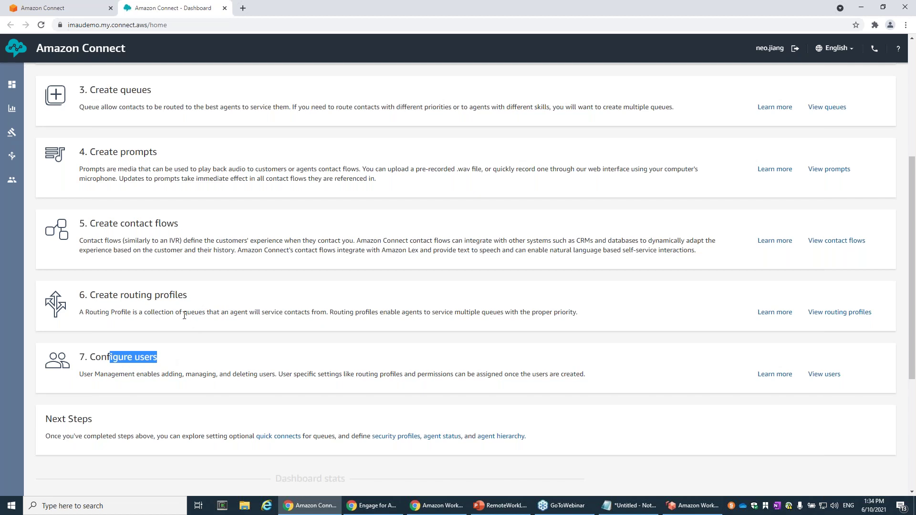
{"action": "scroll", "coordinate": [188, 324], "scroll_direction": "up", "scroll_amount": 1}
{"action": "scroll", "coordinate": [184, 321], "scroll_direction": "up", "scroll_amount": 4}
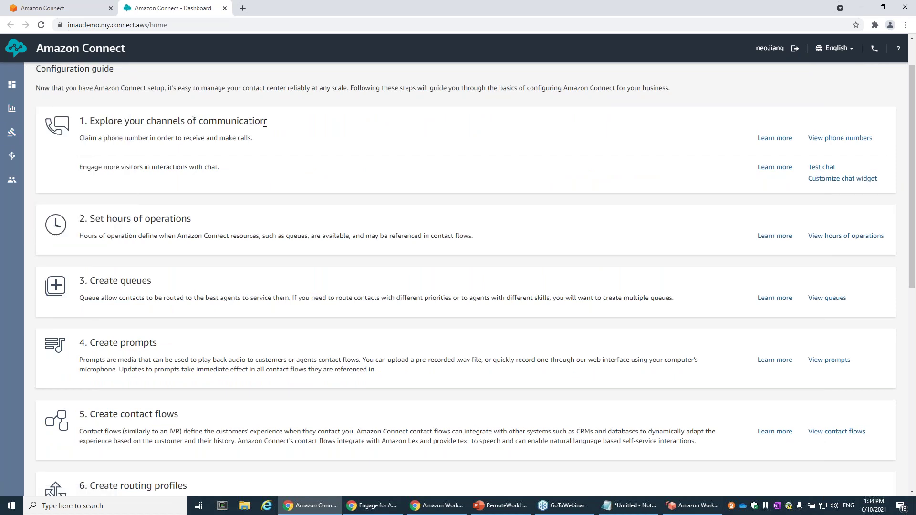
{"action": "left_click_drag", "start_coordinate": [265, 123], "coordinate": [77, 130]}
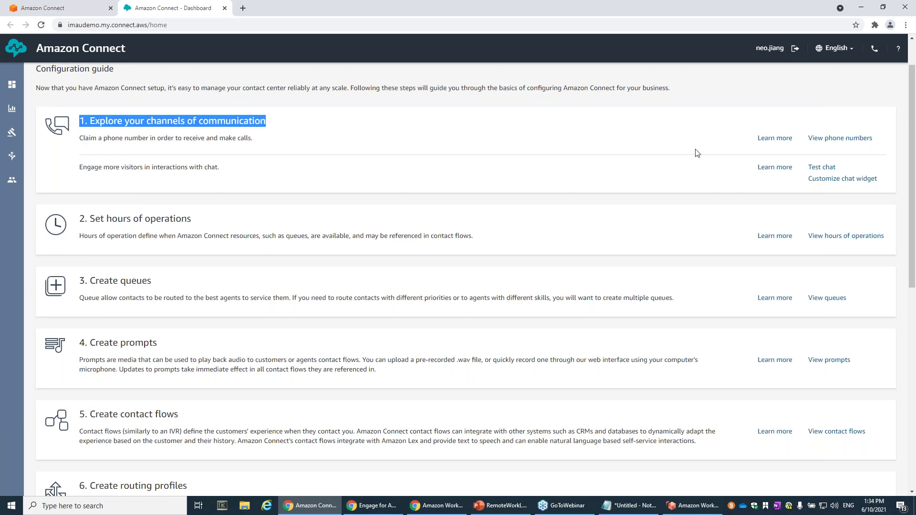
Browse claimable Australian toll-free numbers, briefly filtering by prefix 2.
{"action": "left_click", "coordinate": [835, 140]}
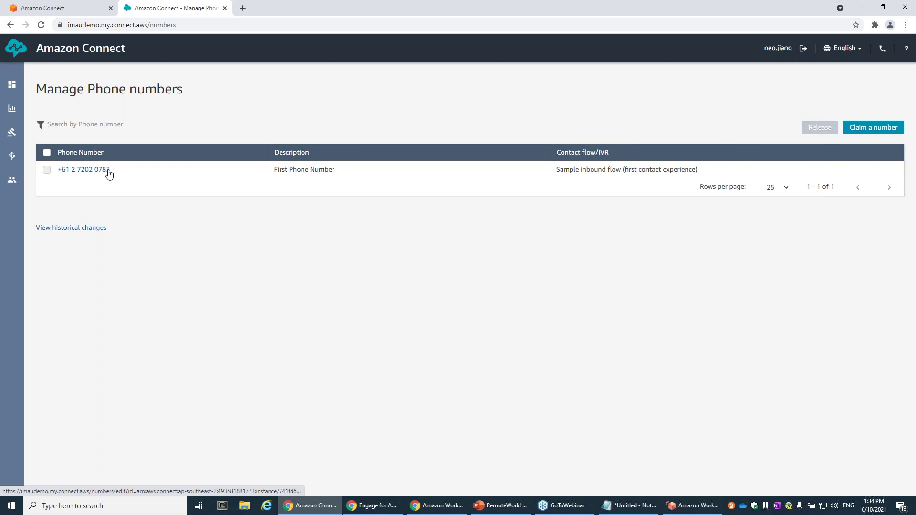
{"action": "left_click", "coordinate": [873, 127]}
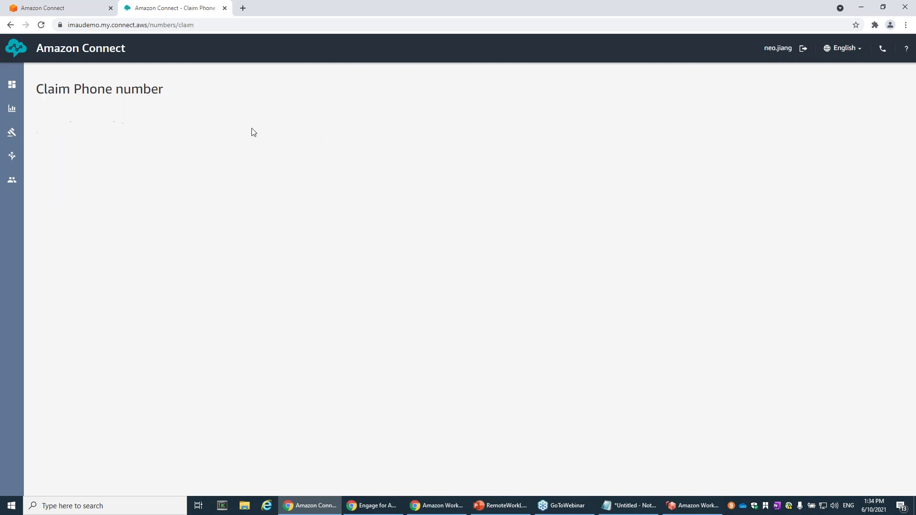
{"action": "left_click", "coordinate": [82, 159]}
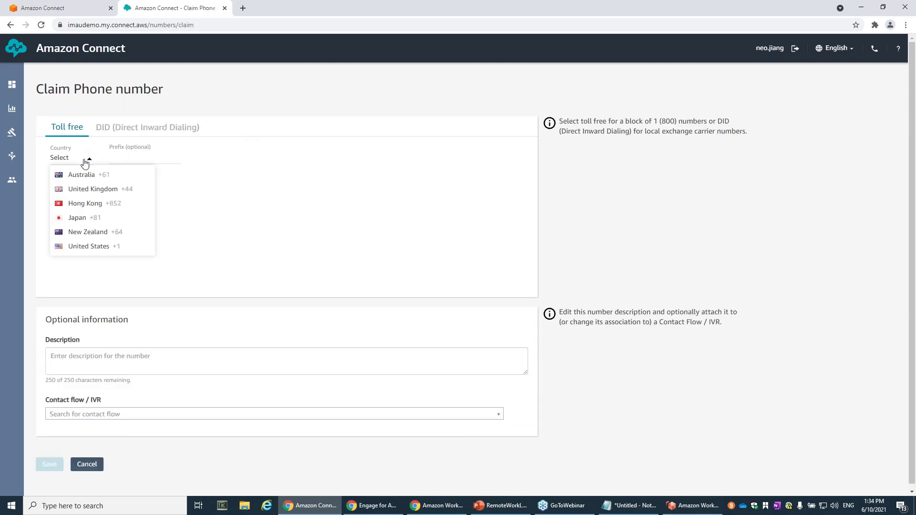
{"action": "left_click", "coordinate": [92, 174]}
{"action": "left_click", "coordinate": [118, 158]}
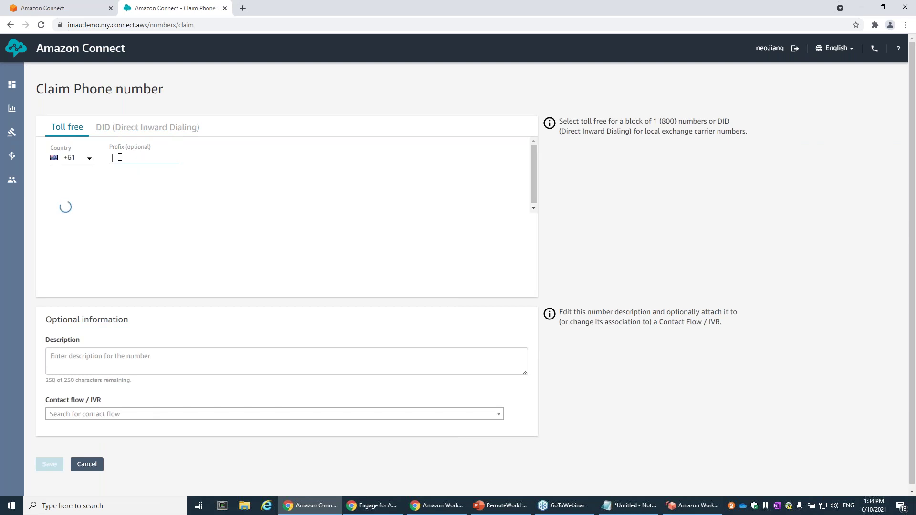
{"action": "type", "text": "2"}
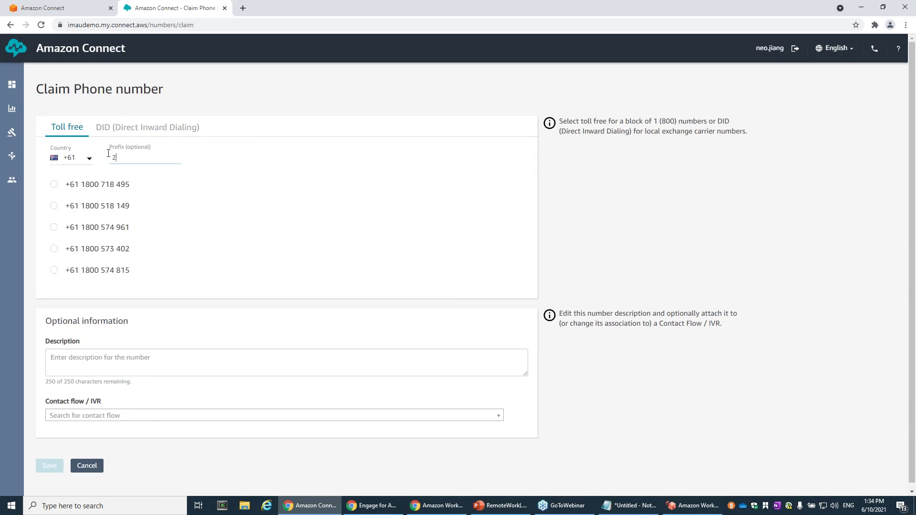
{"action": "key", "text": "BackSpace"}
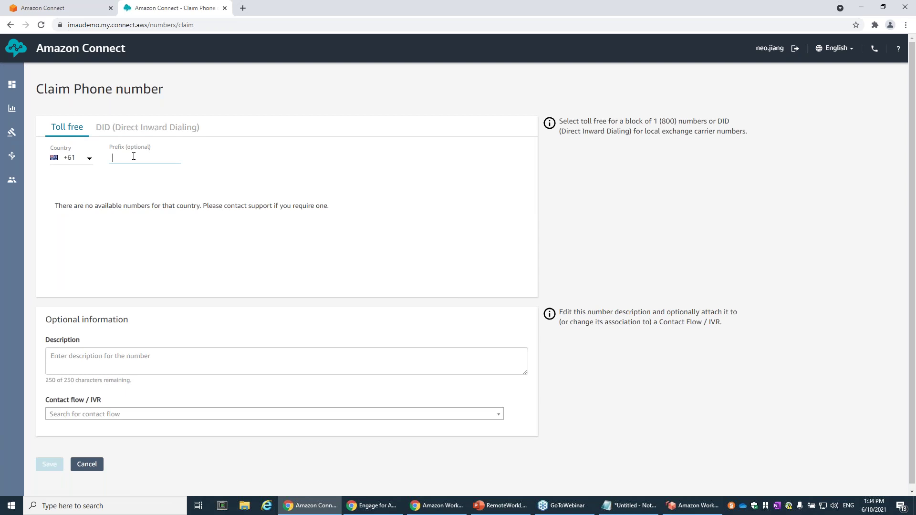
Check Australian DID numbers, then return to the phone number list without claiming.
{"action": "left_click", "coordinate": [142, 129]}
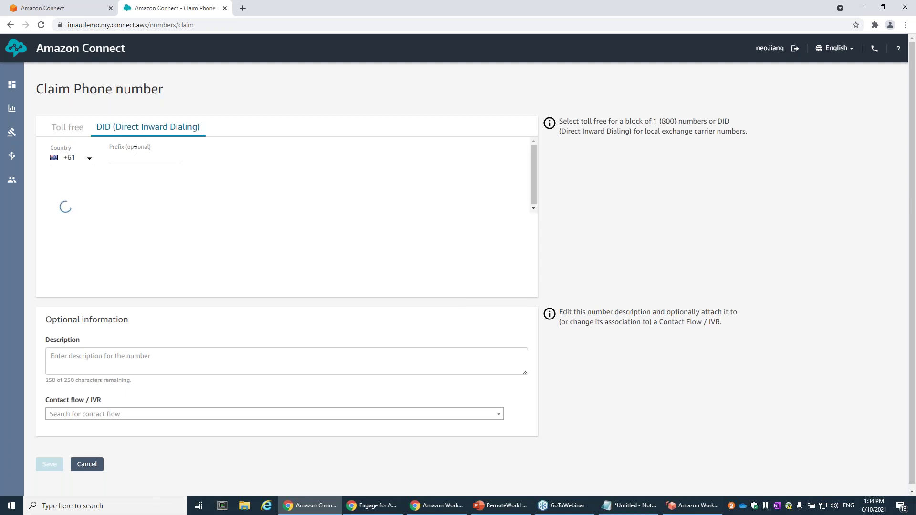
{"action": "left_click", "coordinate": [136, 157]}
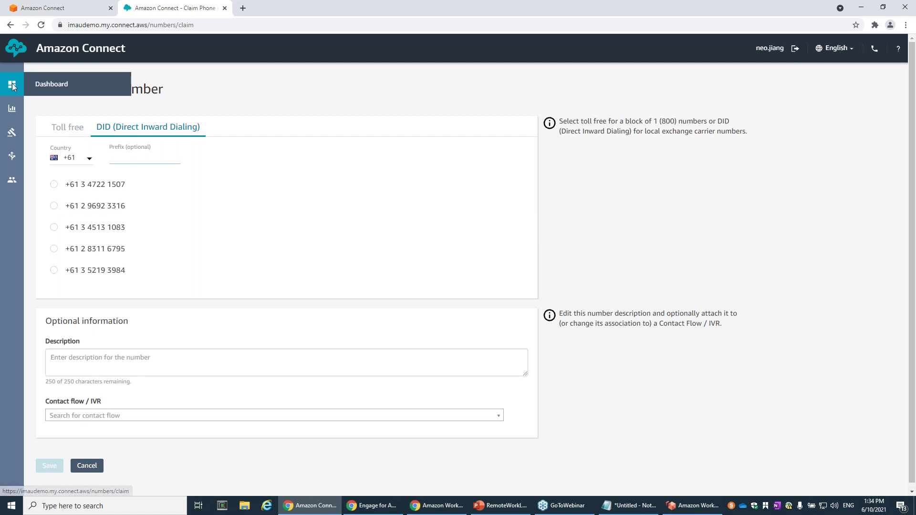
{"action": "left_click", "coordinate": [45, 86]}
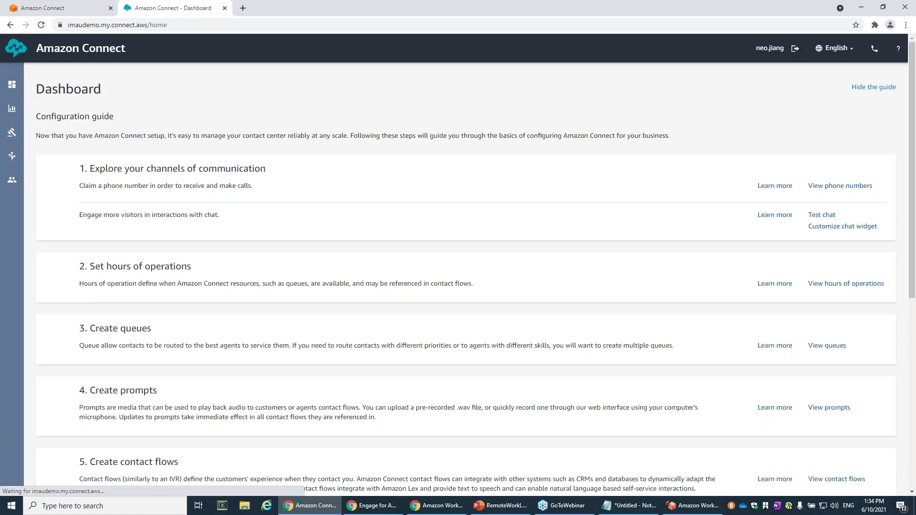
{"action": "left_click", "coordinate": [843, 185]}
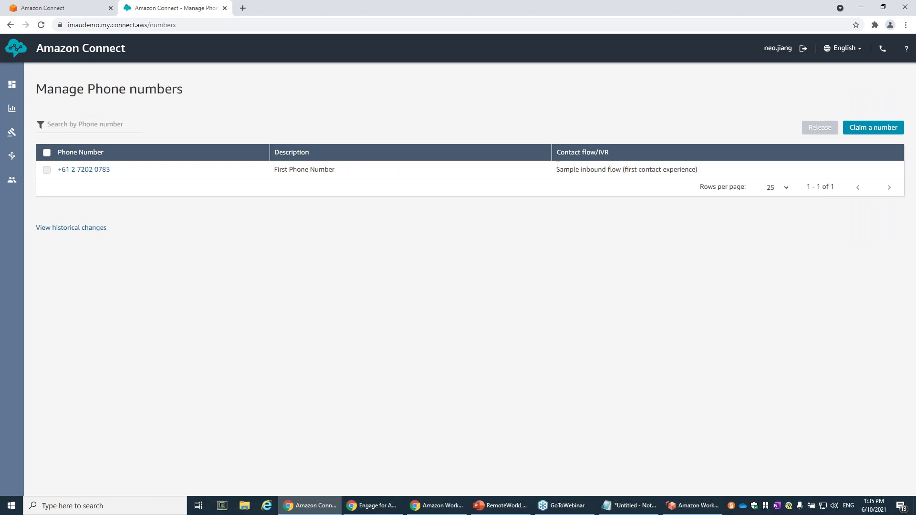
{"action": "mouse_move", "coordinate": [12, 158]}
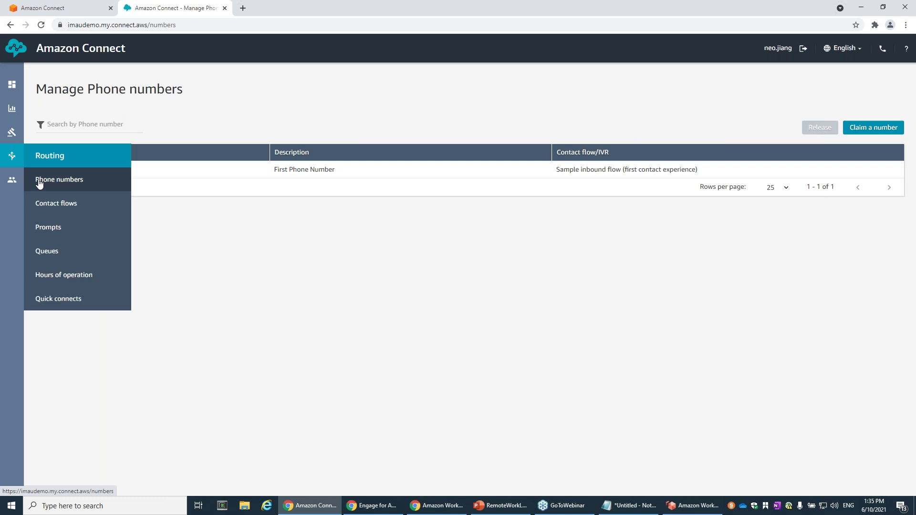
View the Sample inbound flow (first contact experience) design from Contact flows, then return to the dashboard.
{"action": "left_click", "coordinate": [50, 204]}
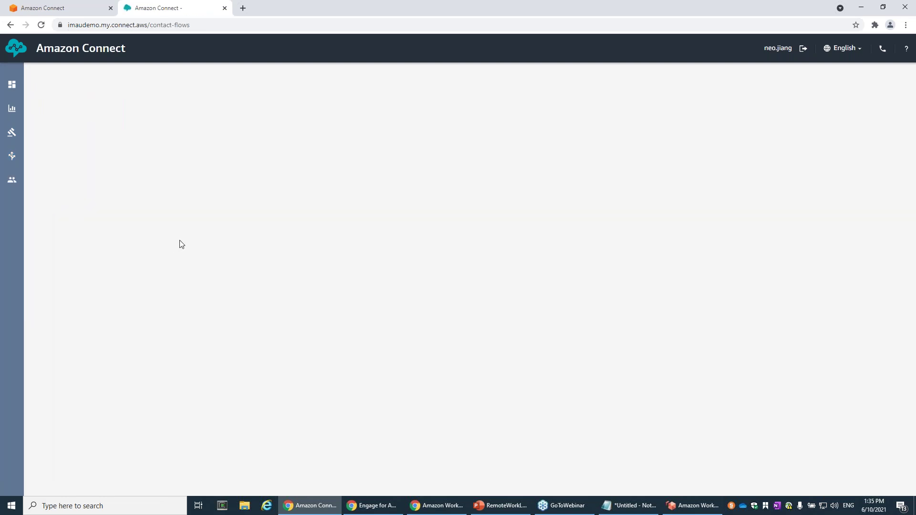
{"action": "scroll", "coordinate": [180, 245], "scroll_direction": "down", "scroll_amount": 2}
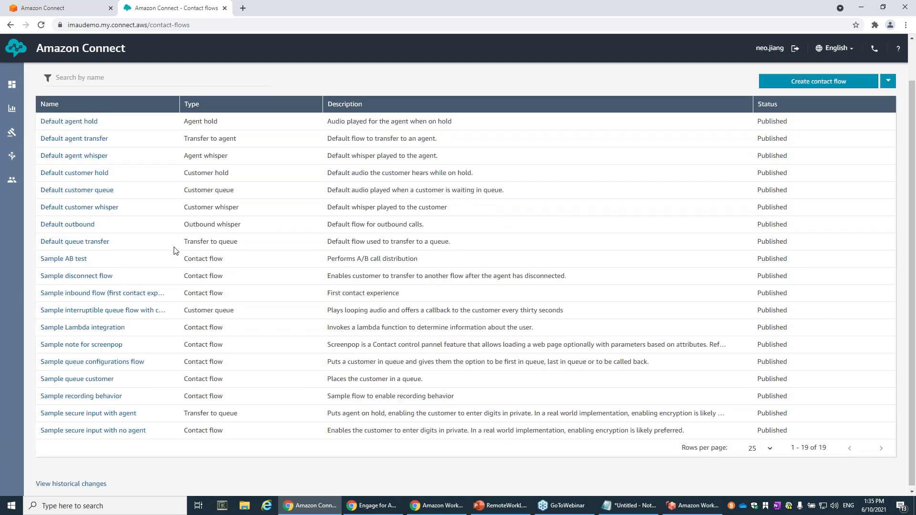
{"action": "left_click", "coordinate": [126, 292]}
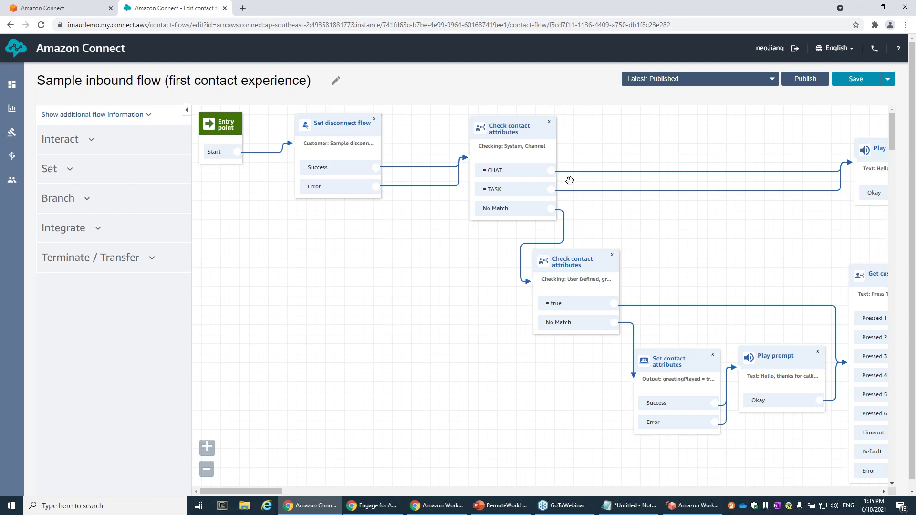
{"action": "left_click_drag", "start_coordinate": [259, 491], "coordinate": [319, 492]}
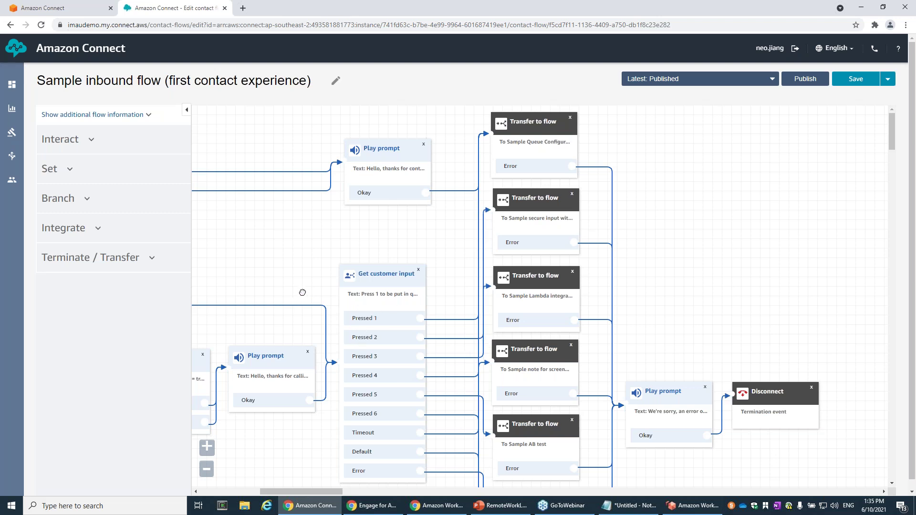
{"action": "left_click", "coordinate": [12, 85]}
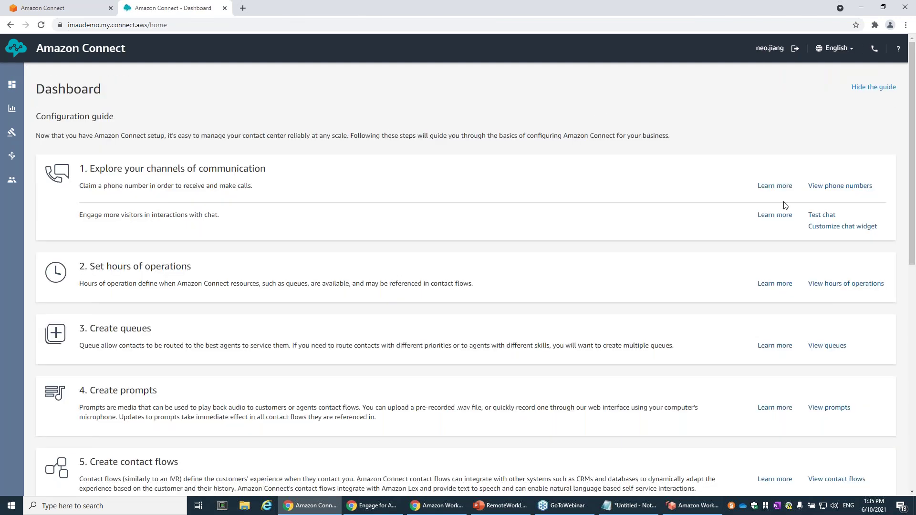
Start a test chat and send 'hello I need help' as the customer.
{"action": "left_click", "coordinate": [824, 215]}
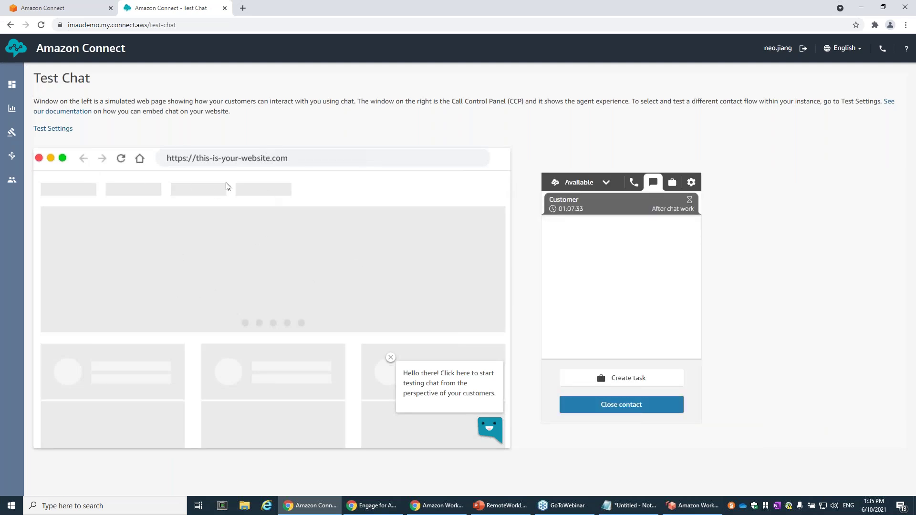
{"action": "left_click", "coordinate": [489, 436]}
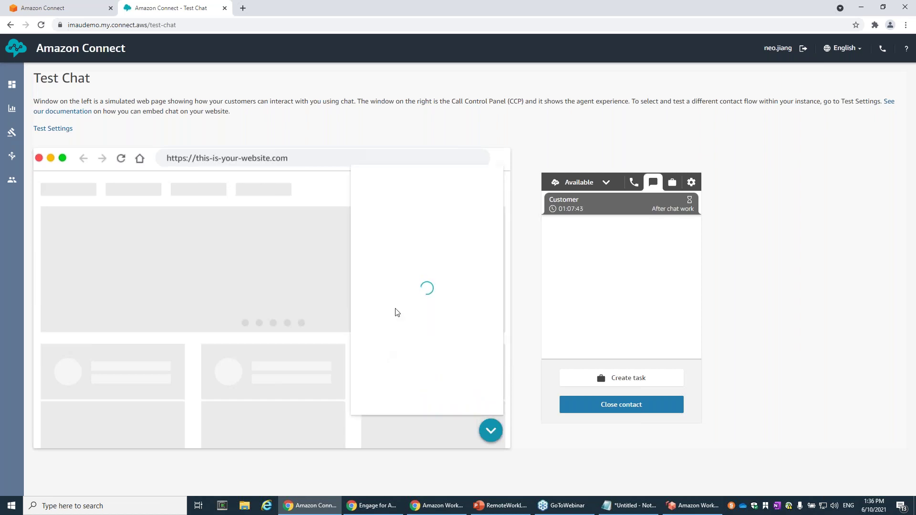
{"action": "left_click", "coordinate": [415, 357]}
{"action": "type", "text": "hello I need help"}
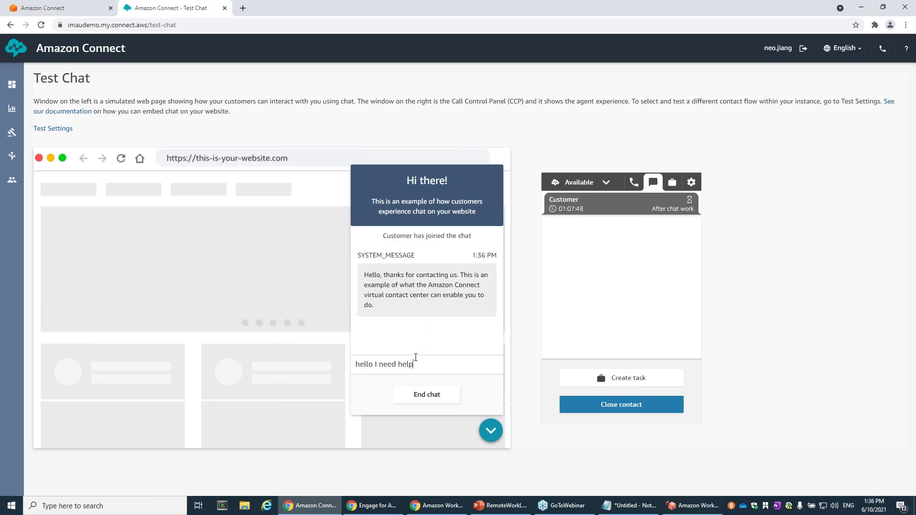
{"action": "key", "text": "Return"}
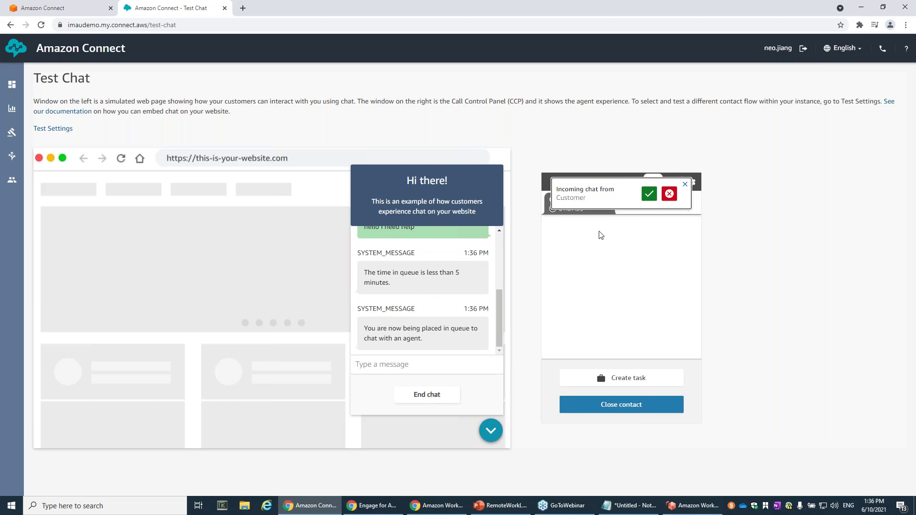
Accept the chat as agent, reply 'hello', and answer 'hi' as the customer.
{"action": "left_click_drag", "start_coordinate": [561, 188], "coordinate": [610, 188]}
{"action": "left_click", "coordinate": [573, 192]}
{"action": "left_click", "coordinate": [649, 194]}
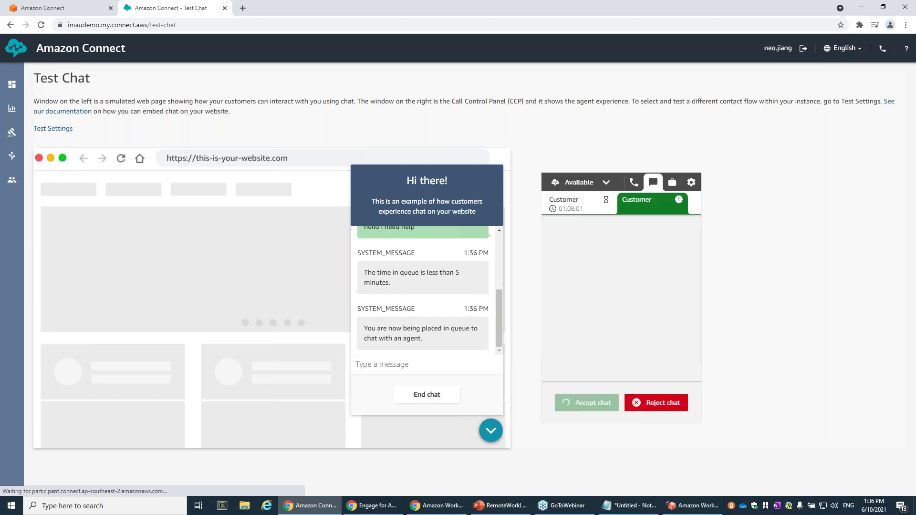
{"action": "left_click", "coordinate": [582, 369]}
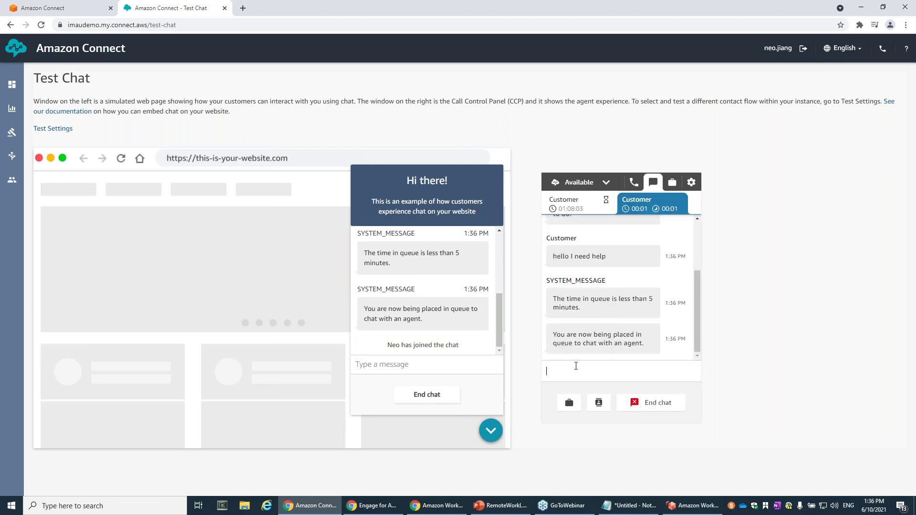
{"action": "type", "text": "eh"}
{"action": "key", "text": "BackSpace"}
{"action": "key", "text": "BackSpace"}
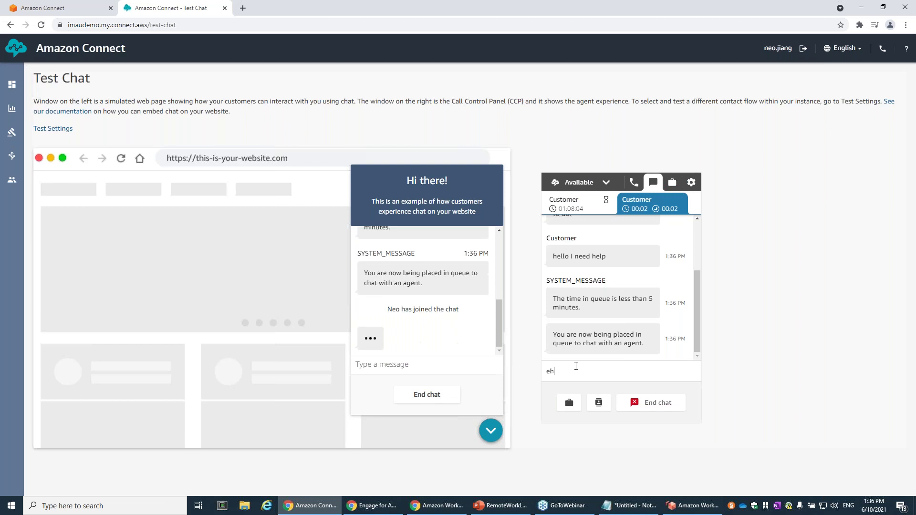
{"action": "type", "text": "hel"}
{"action": "type", "text": "lo"}
{"action": "key", "text": "Return"}
{"action": "left_click", "coordinate": [451, 361]}
{"action": "type", "text": "hi"}
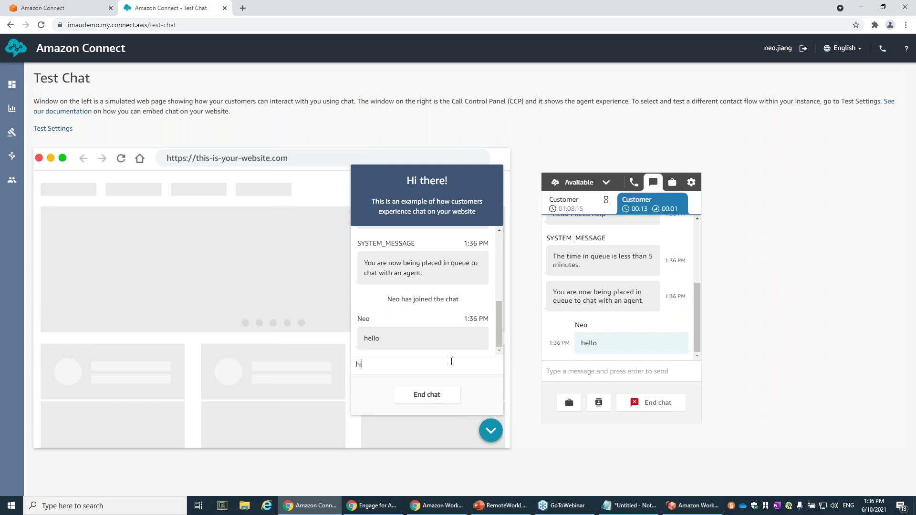
{"action": "key", "text": "Return"}
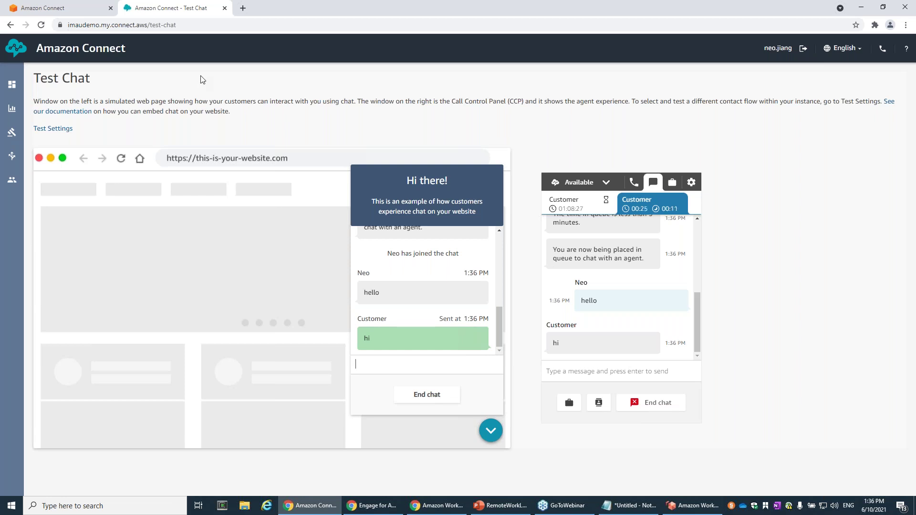
Go to VPC > Client VPN Endpoints and copy Demo Client VPN's self-service portal URL.
{"action": "key", "text": "ctrl+1"}
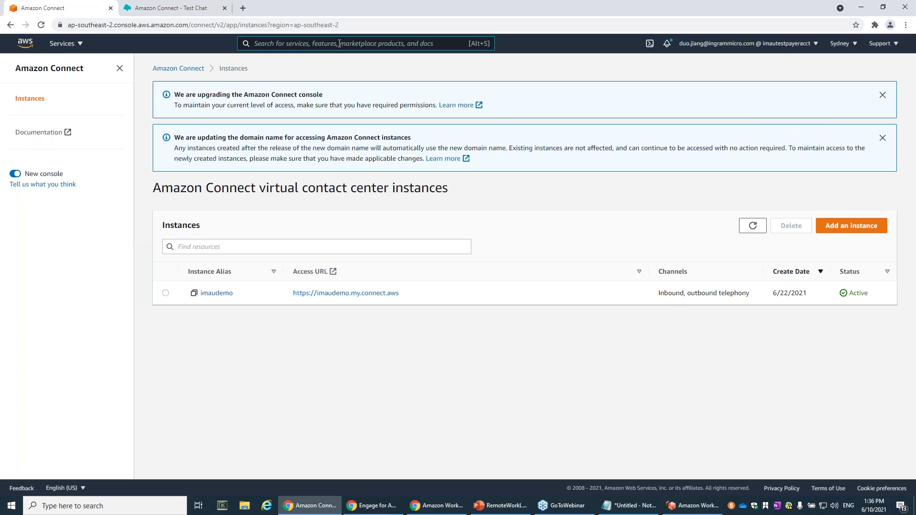
{"action": "type", "text": "client vpn"}
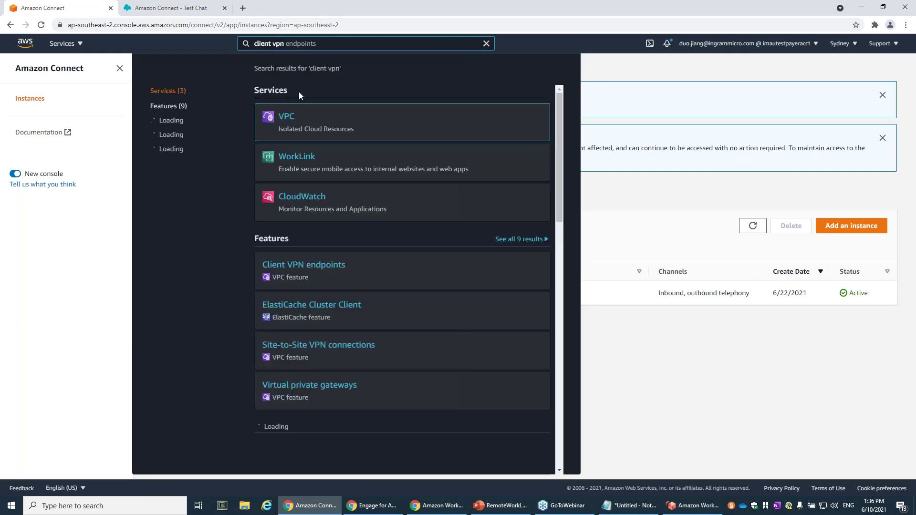
{"action": "left_click", "coordinate": [285, 117]}
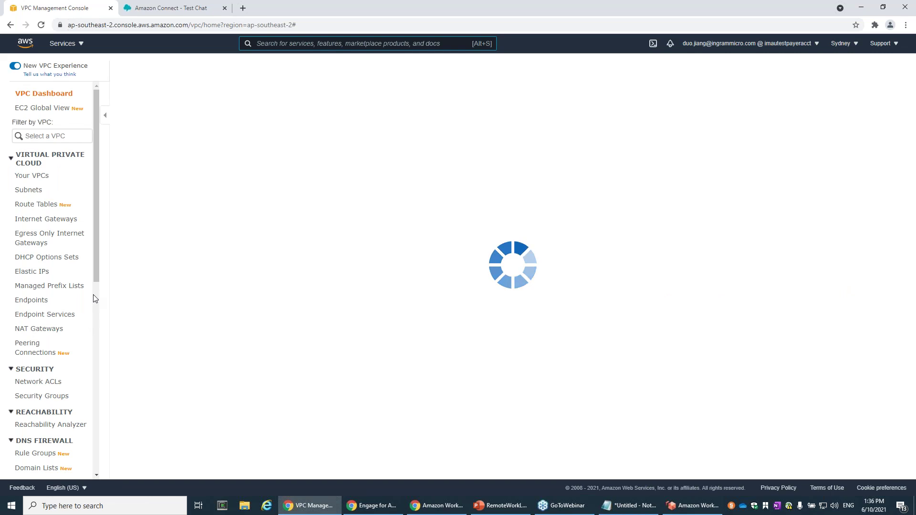
{"action": "scroll", "coordinate": [93, 286], "scroll_direction": "down", "scroll_amount": 4}
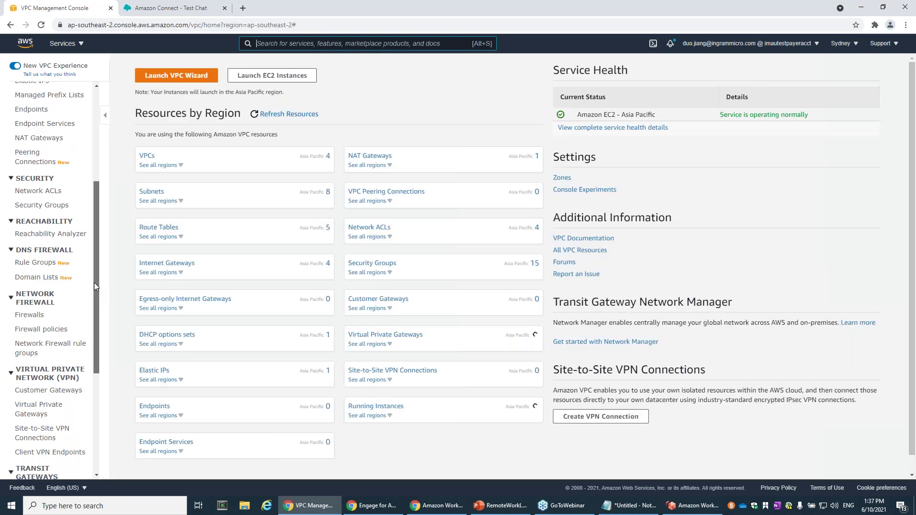
{"action": "scroll", "coordinate": [95, 291], "scroll_direction": "down", "scroll_amount": 1}
{"action": "left_click", "coordinate": [72, 412]}
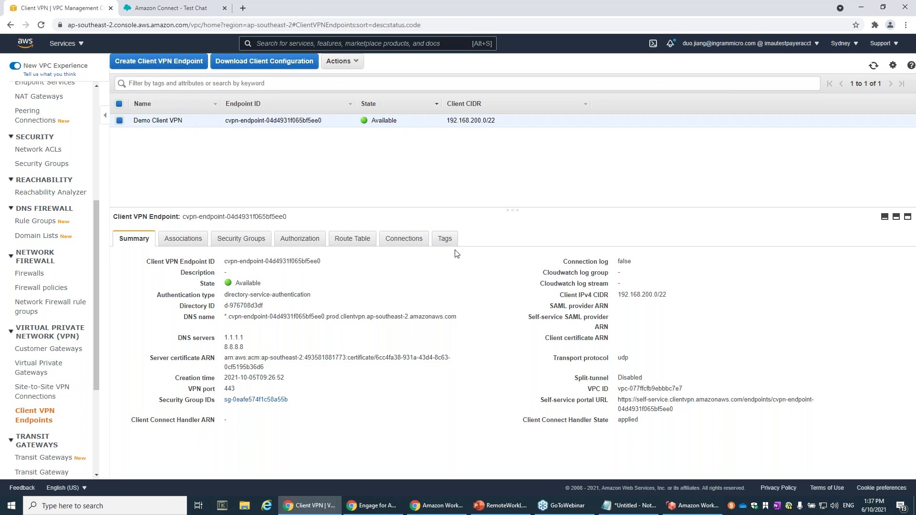
{"action": "left_click_drag", "start_coordinate": [619, 399], "coordinate": [673, 409]}
{"action": "key", "text": "ctrl+c"}
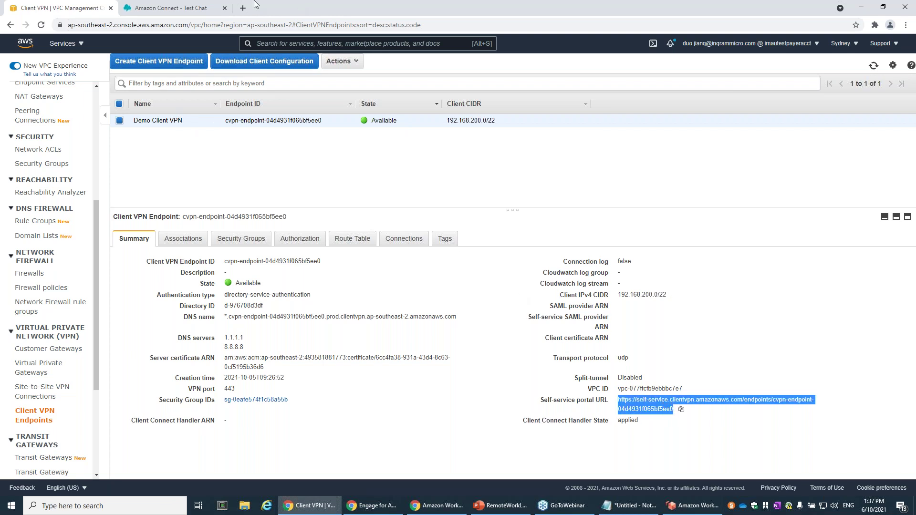
Load the copied self-service portal URL in a new browser tab.
{"action": "left_click", "coordinate": [172, 8]}
{"action": "left_click", "coordinate": [243, 7]}
{"action": "left_click", "coordinate": [277, 25]}
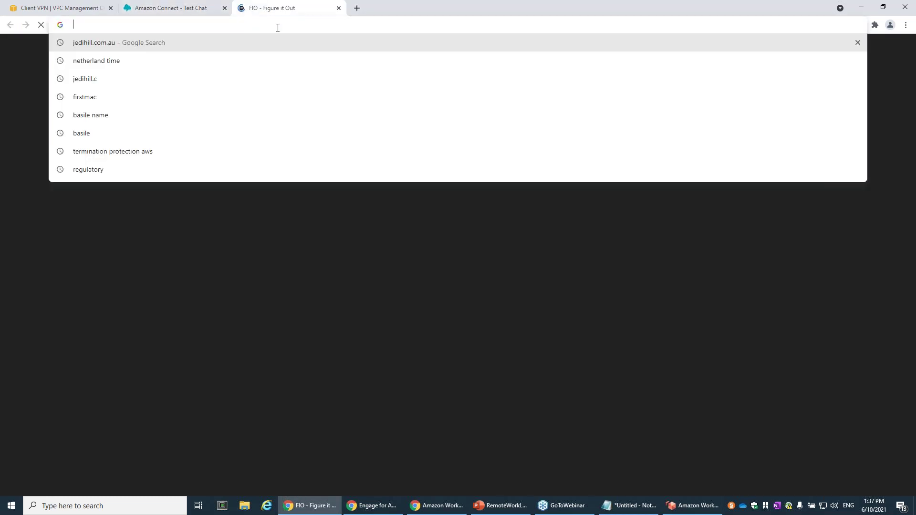
{"action": "key", "text": "ctrl+v"}
{"action": "key", "text": "Return"}
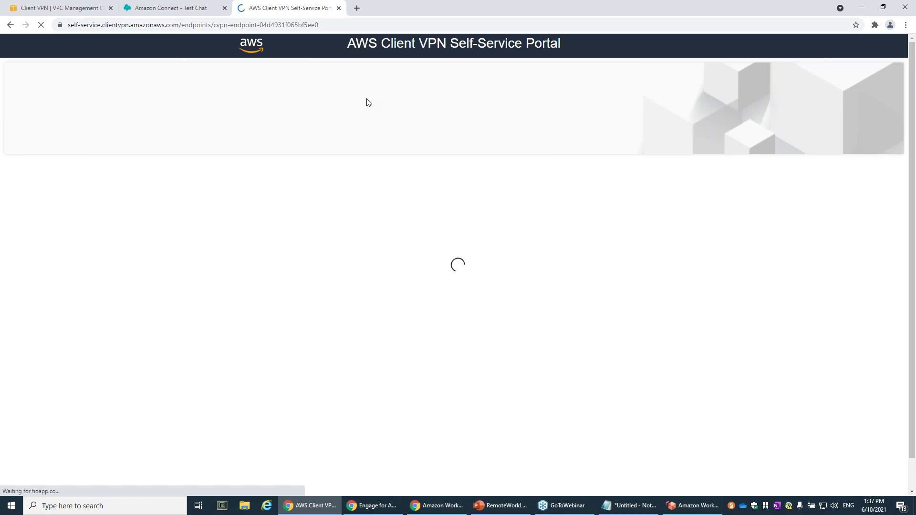
Log in with the AD username and password, retyping the password after the rejected attempt.
{"action": "left_click", "coordinate": [498, 266]}
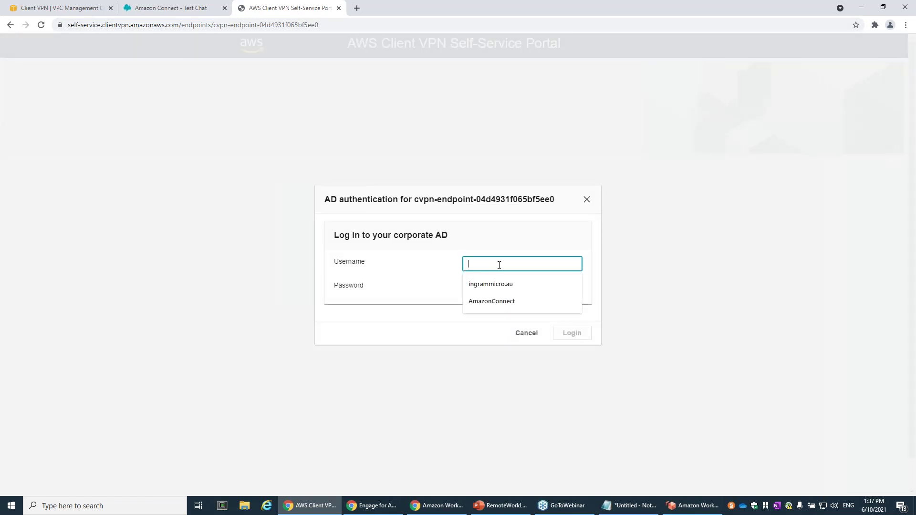
{"action": "type", "text": "neojiang"}
{"action": "key", "text": "Tab"}
{"action": "type", "text": "a"}
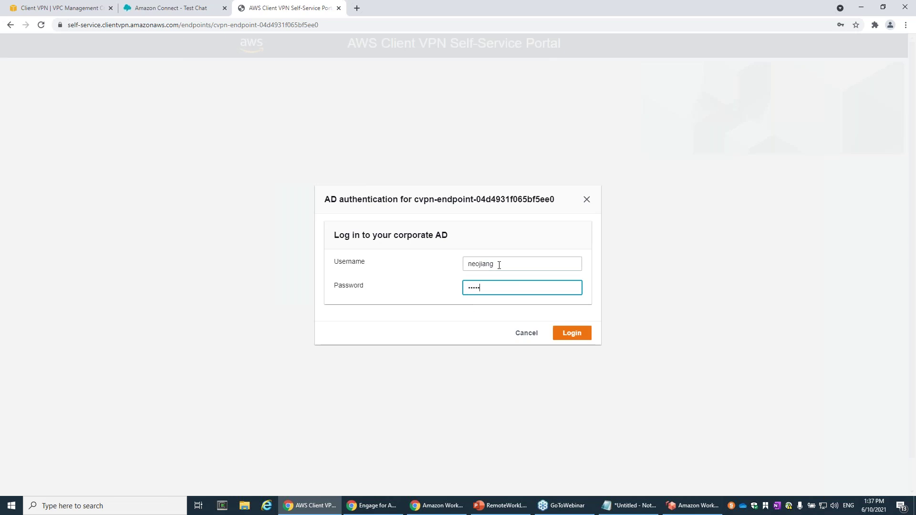
{"action": "left_click", "coordinate": [572, 334]}
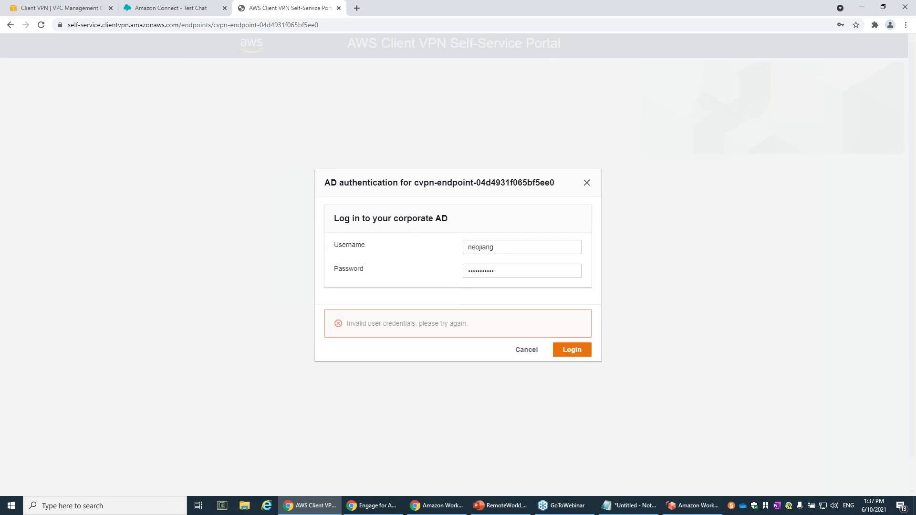
{"action": "left_click_drag", "start_coordinate": [487, 272], "coordinate": [402, 280]}
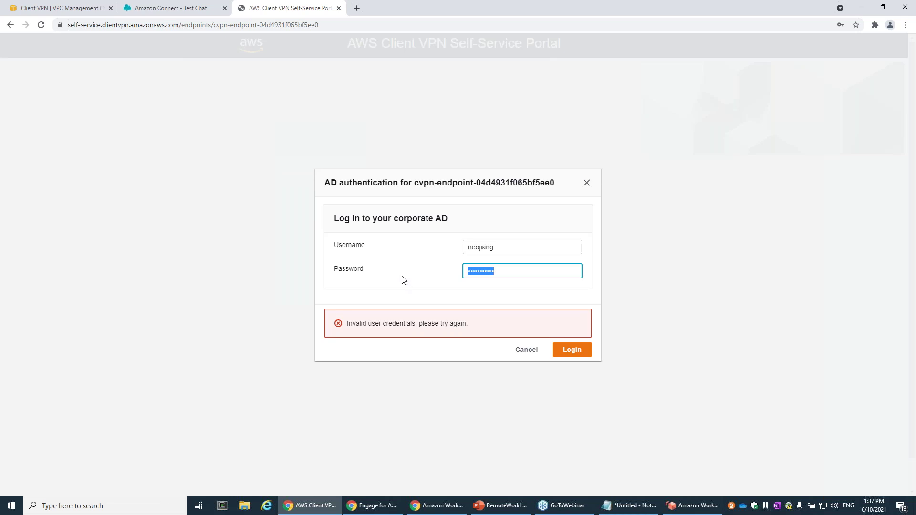
{"action": "type", "text": "P"}
{"action": "left_click", "coordinate": [569, 348]}
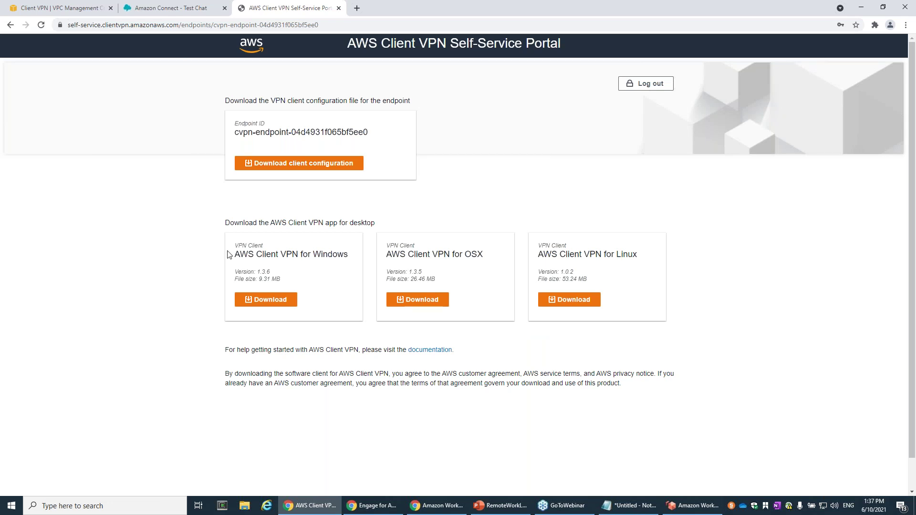
Highlight the Windows, OSX and Linux client download titles, then return to the Client VPN console.
{"action": "left_click_drag", "start_coordinate": [233, 254], "coordinate": [343, 255]}
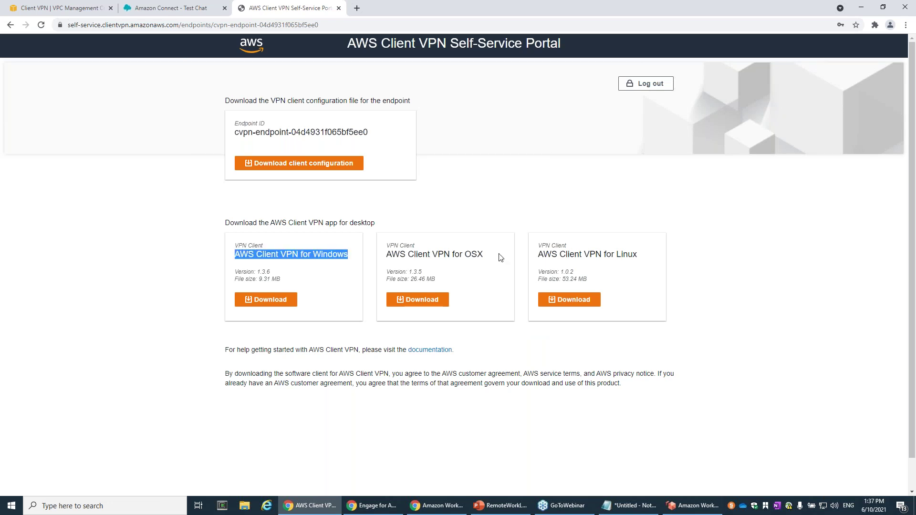
{"action": "left_click_drag", "start_coordinate": [501, 255], "coordinate": [374, 257]}
{"action": "triple_click", "coordinate": [617, 253]}
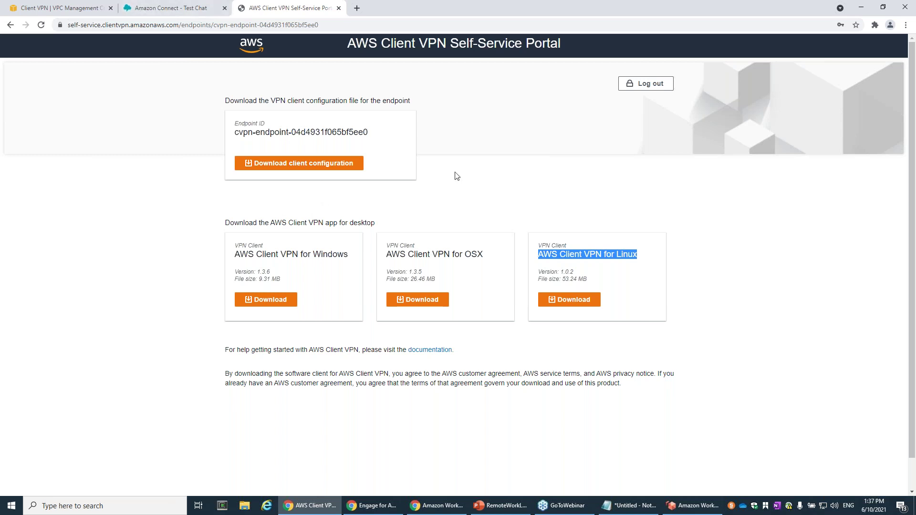
{"action": "left_click", "coordinate": [81, 7]}
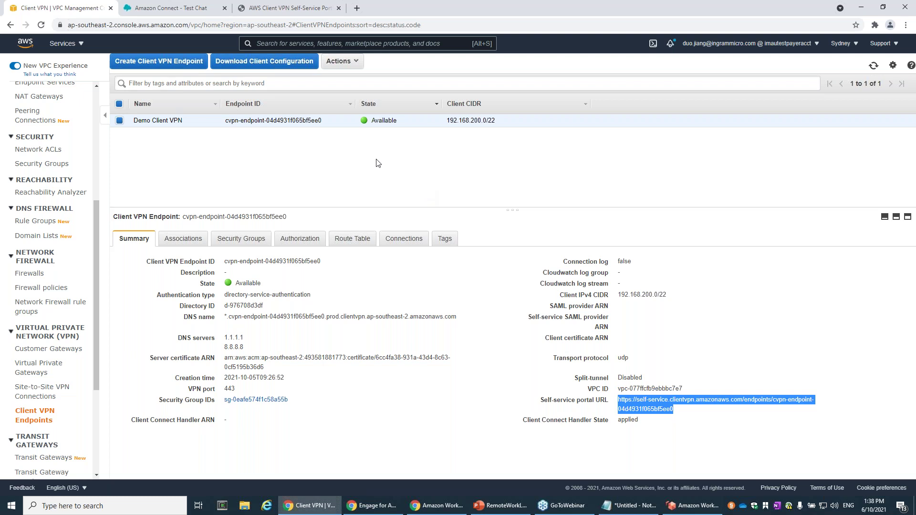
Refresh the Connections tab until the Active connection from 192.168.200.2 appears.
{"action": "left_click", "coordinate": [403, 238]}
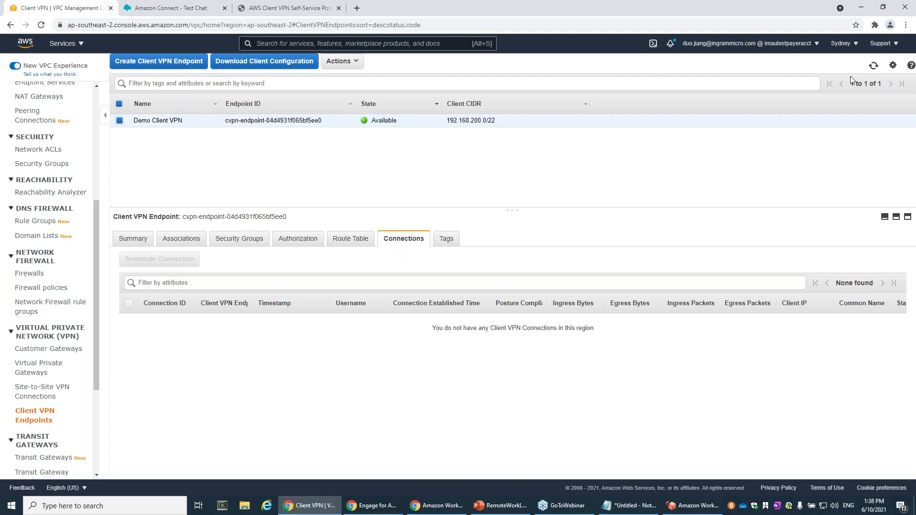
{"action": "left_click", "coordinate": [873, 66]}
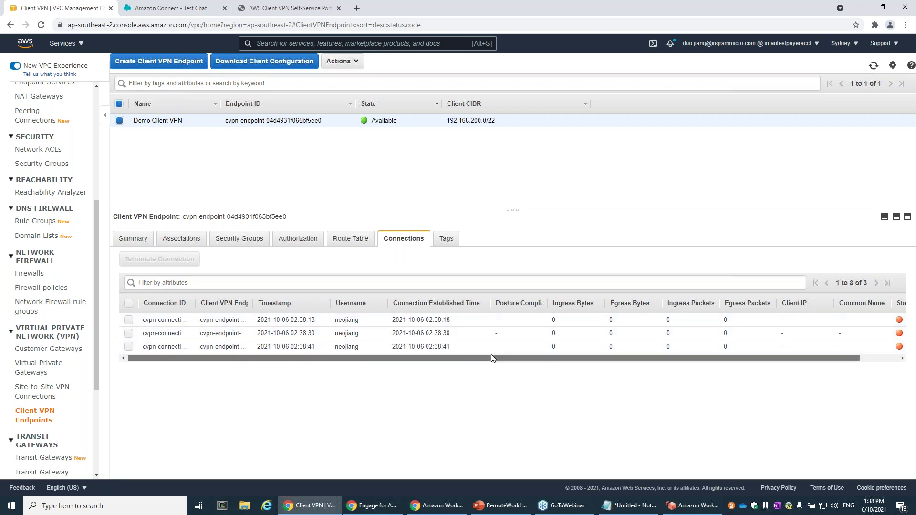
{"action": "scroll", "coordinate": [491, 353], "scroll_direction": "right", "scroll_amount": 1}
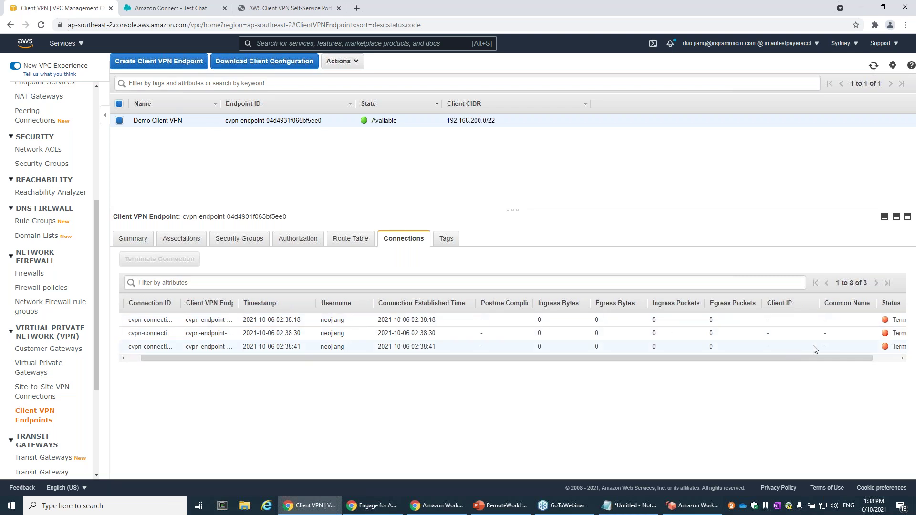
{"action": "left_click", "coordinate": [873, 66]}
{"action": "left_click", "coordinate": [873, 66]}
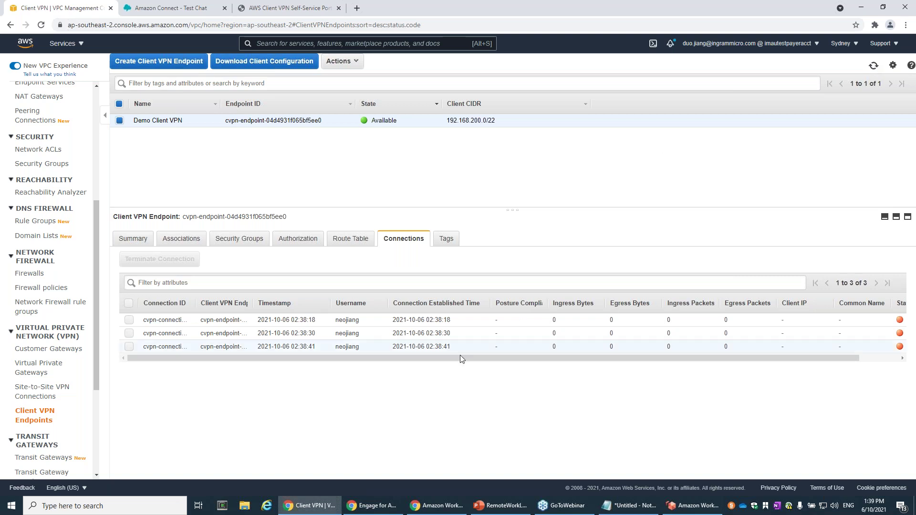
{"action": "left_click", "coordinate": [874, 66]}
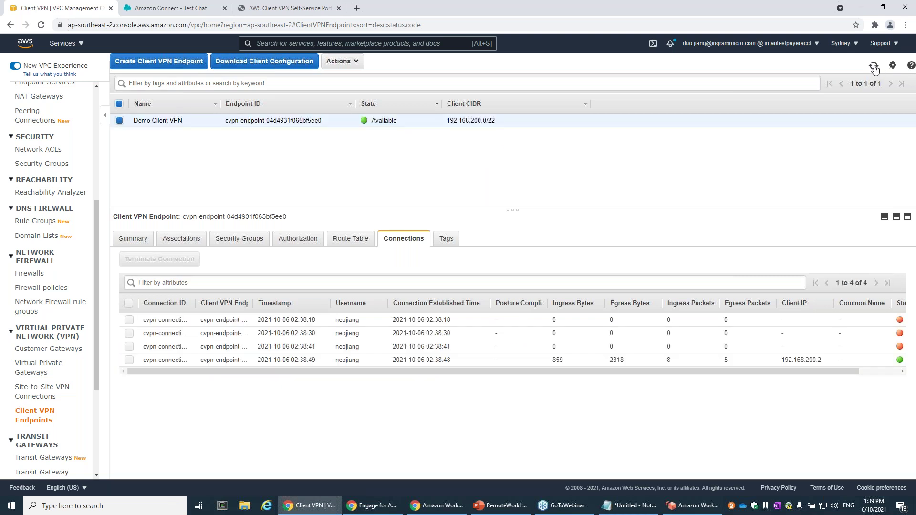
{"action": "left_click_drag", "start_coordinate": [831, 371], "coordinate": [872, 371]}
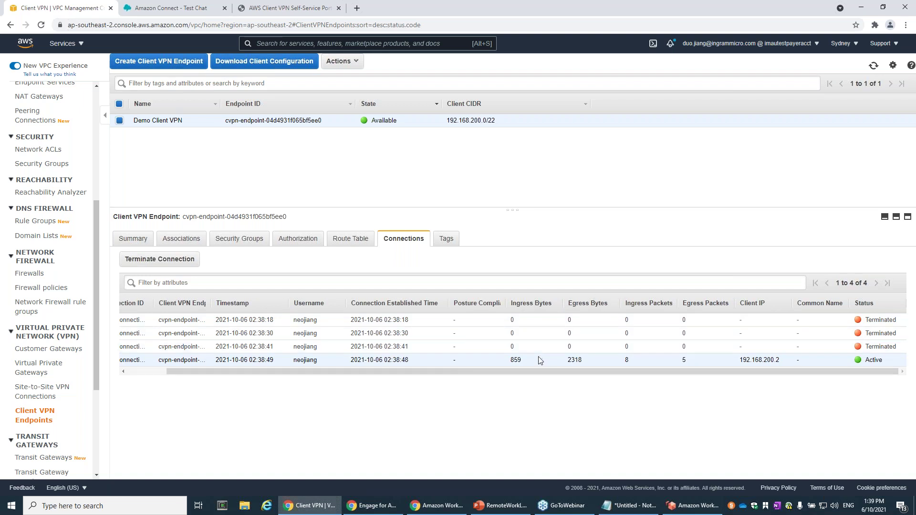
{"action": "left_click_drag", "start_coordinate": [784, 361], "coordinate": [731, 363]}
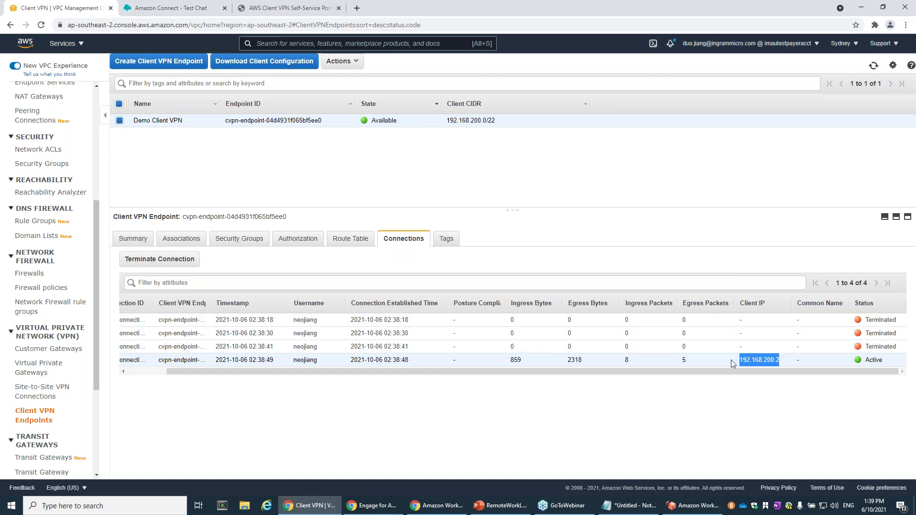
{"action": "left_click_drag", "start_coordinate": [723, 374], "coordinate": [668, 378]}
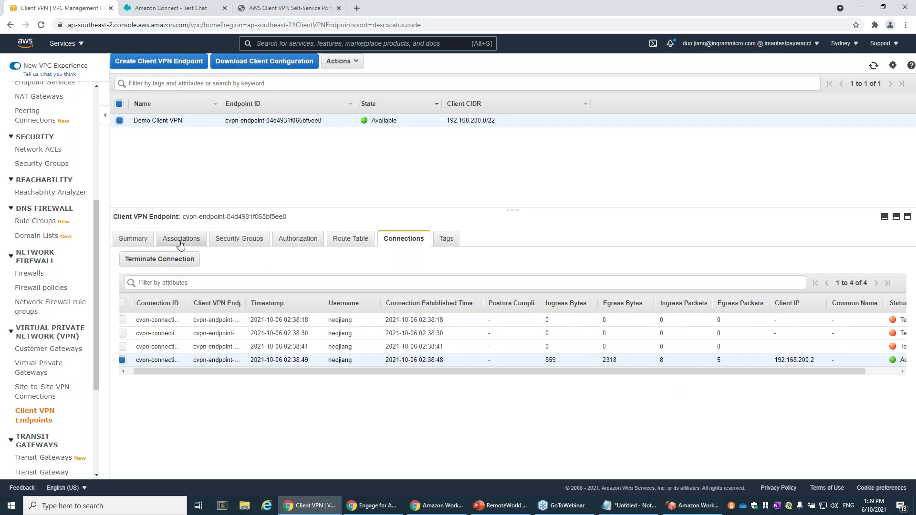
Review the Security Groups, Authorization and Associations tabs, back to Summary, then show the Next steps slide.
{"action": "left_click", "coordinate": [222, 241]}
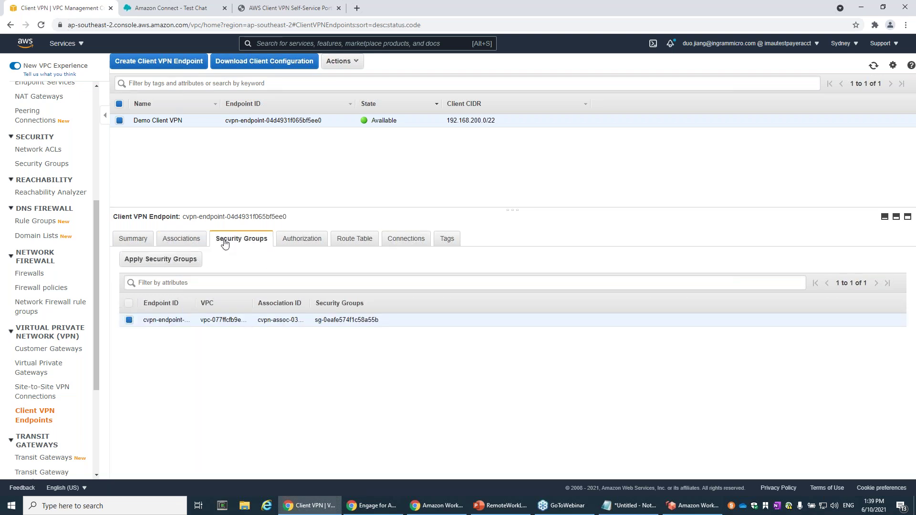
{"action": "left_click", "coordinate": [324, 243]}
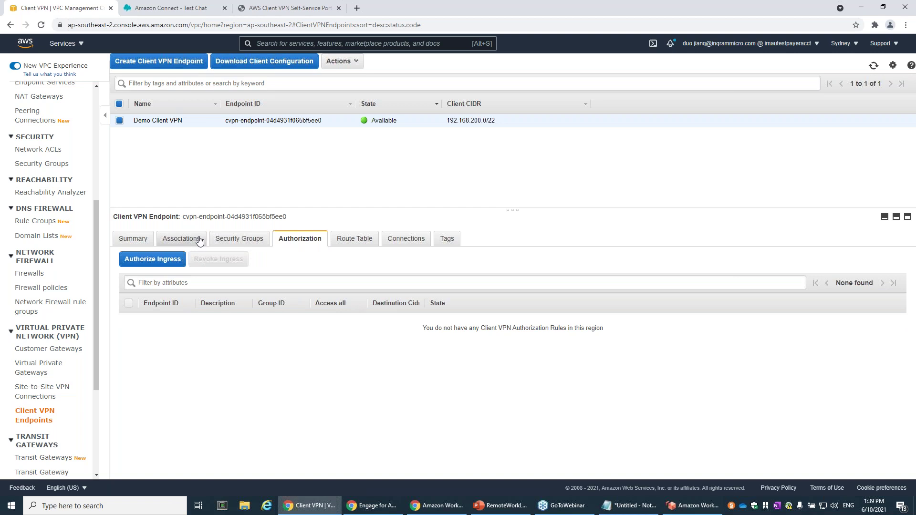
{"action": "left_click", "coordinate": [183, 238]}
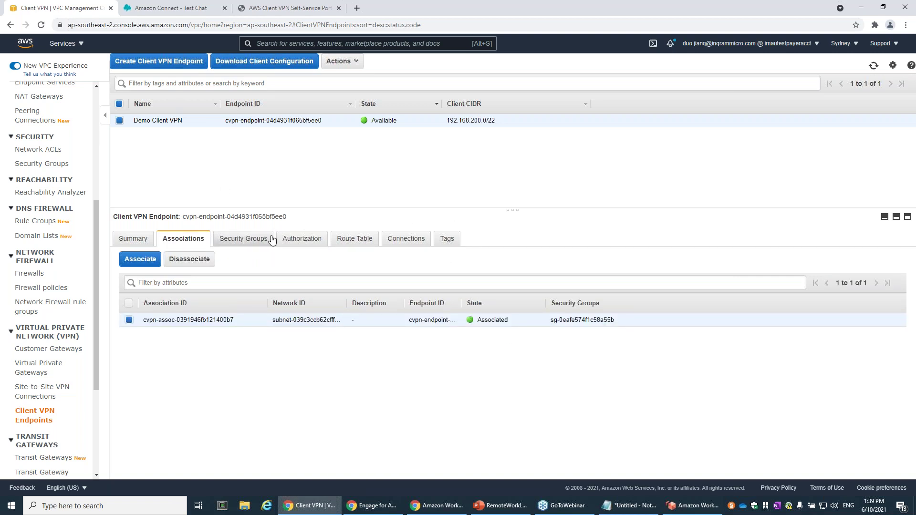
{"action": "left_click", "coordinate": [133, 243]}
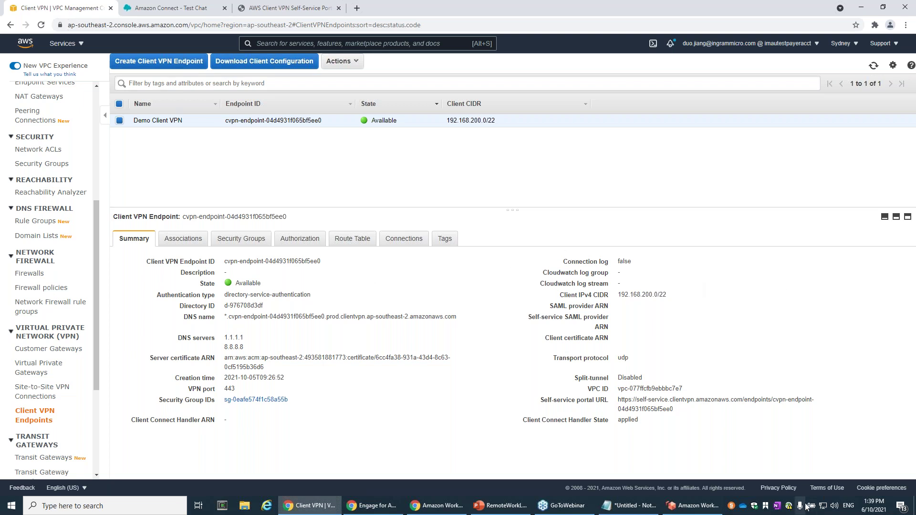
{"action": "left_click", "coordinate": [484, 509]}
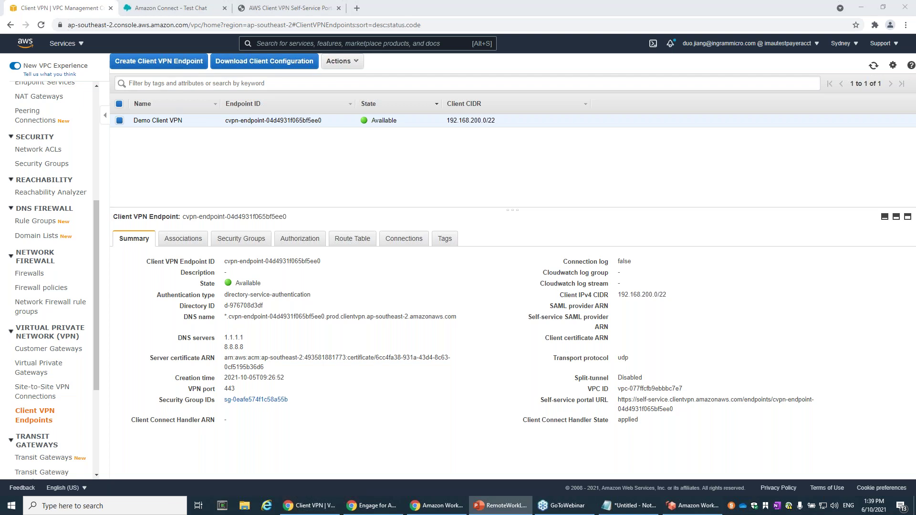